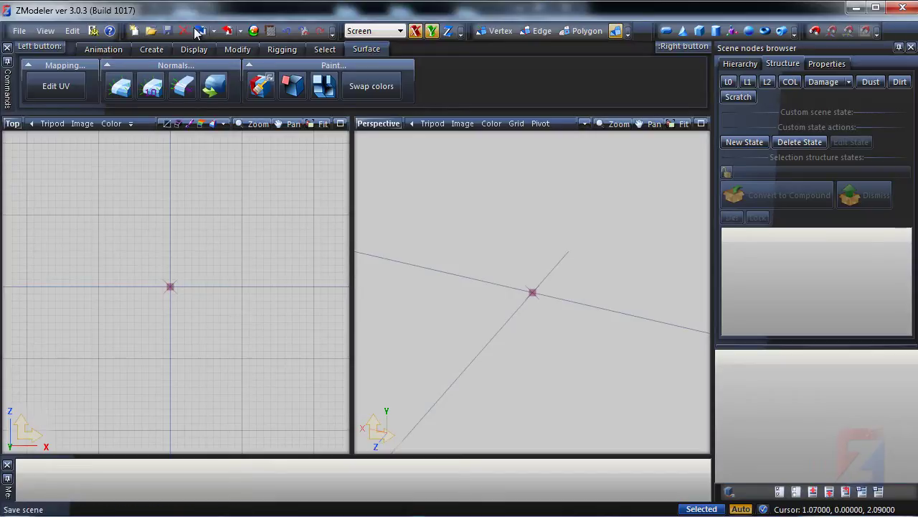
- Import model.pmd from the scania_rcab_2009 interior folder and switch the scene to its Standard state
click(204, 32)
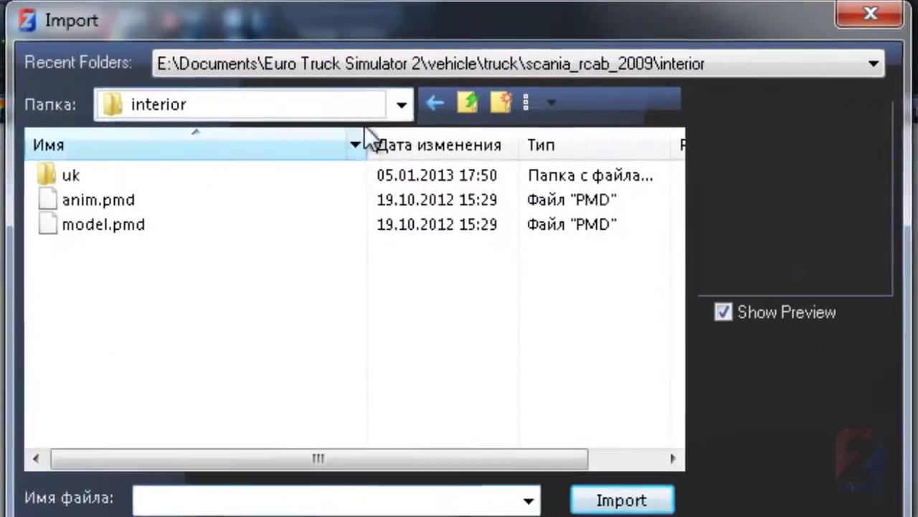
click(467, 102)
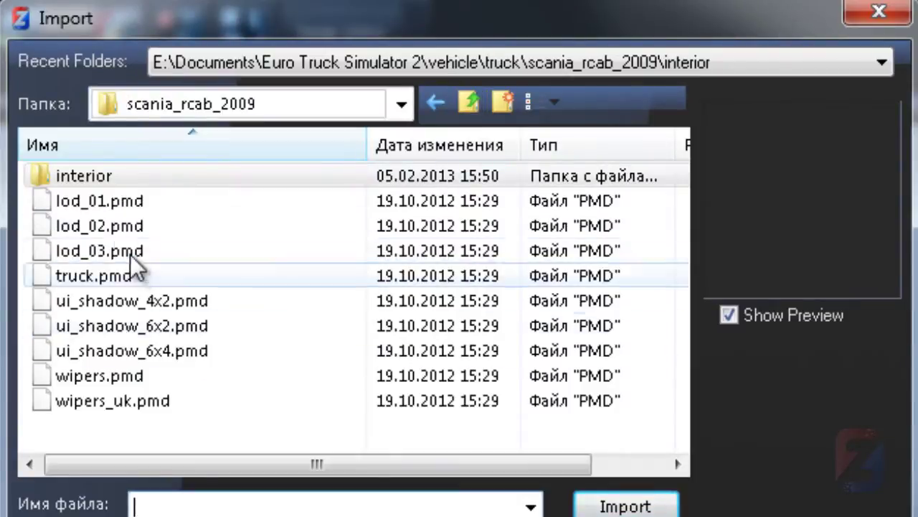
double_click(72, 177)
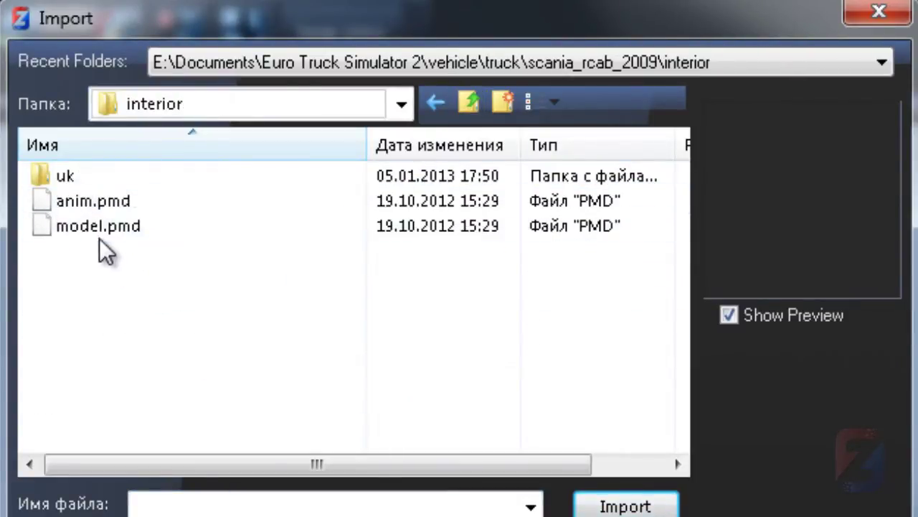
click(92, 222)
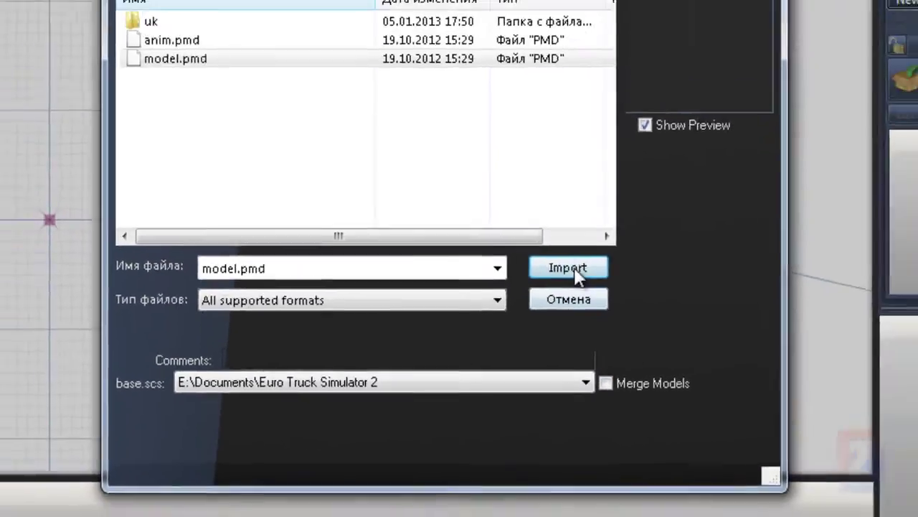
click(626, 216)
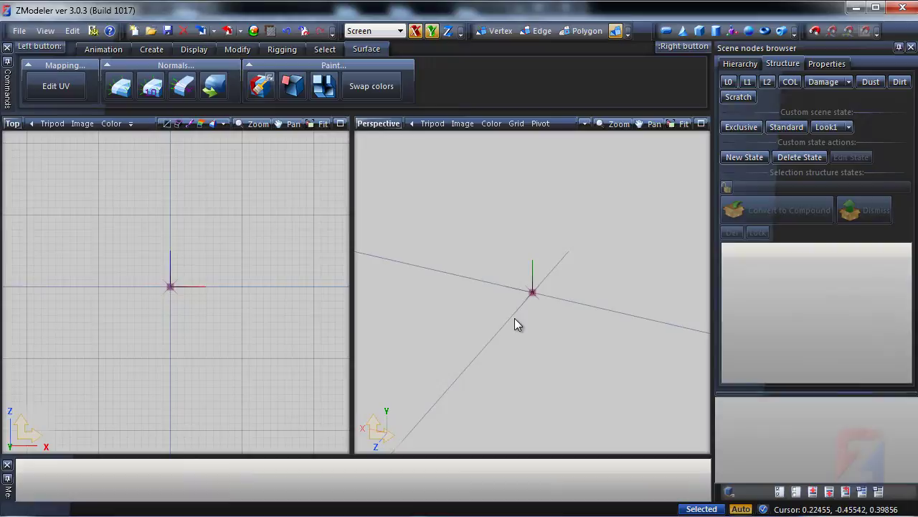
click(785, 127)
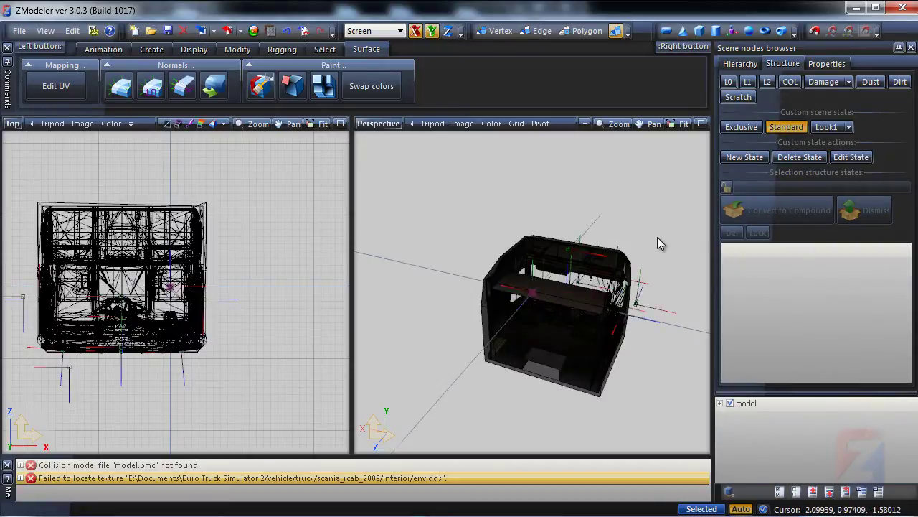
- Maximize the Perspective view on the cab's dashboard and turn off its Light display mode
click(701, 124)
middle_drag(436, 279, 371, 304)
scroll(466, 332, up, 4)
scroll(309, 328, up, 2)
scroll(345, 351, up, 2)
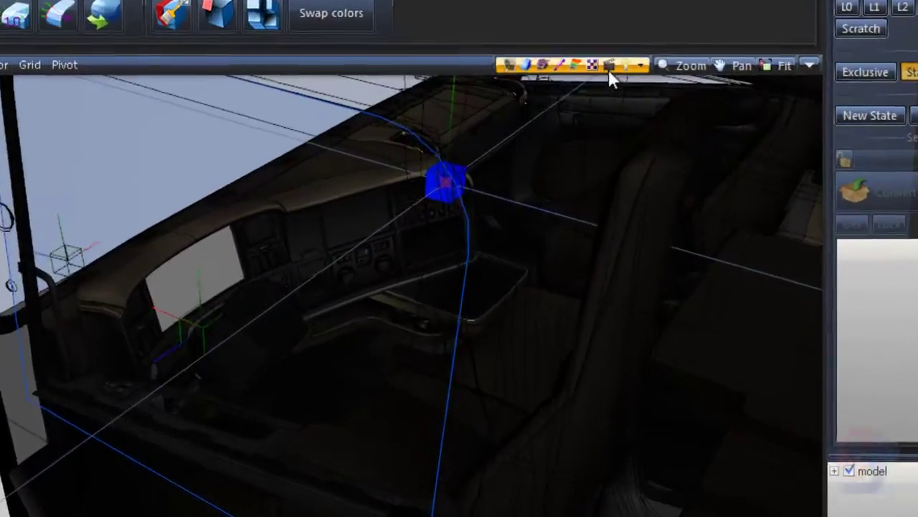
click(609, 70)
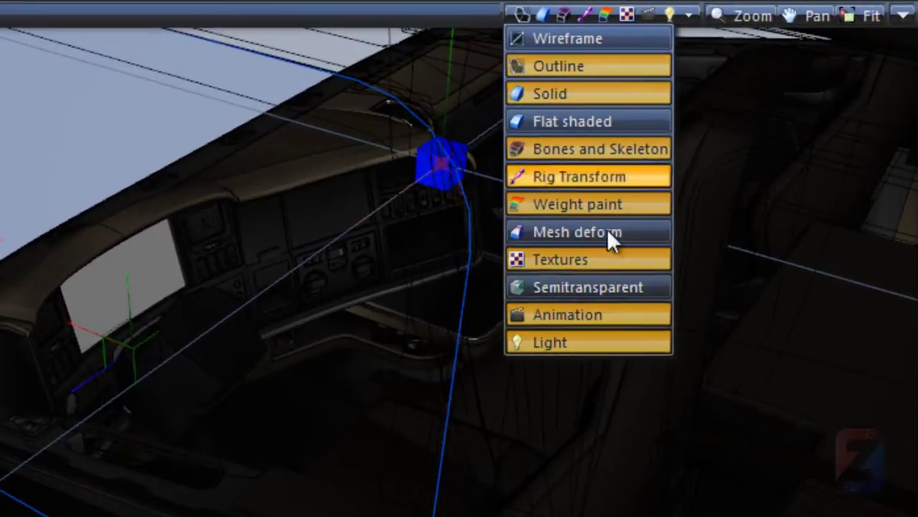
click(520, 326)
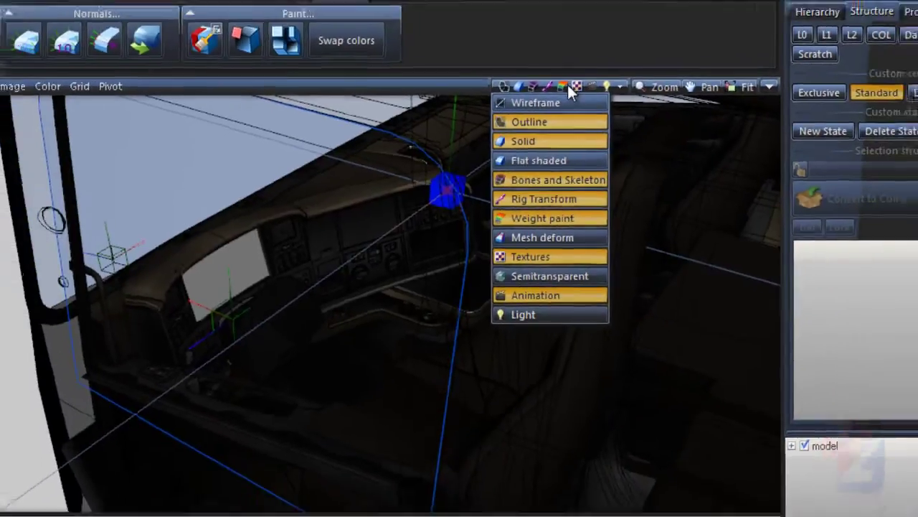
click(567, 85)
- Turn off Textures in the Perspective view so the cab interior is drawn in plain shading
middle_drag(463, 298, 515, 148)
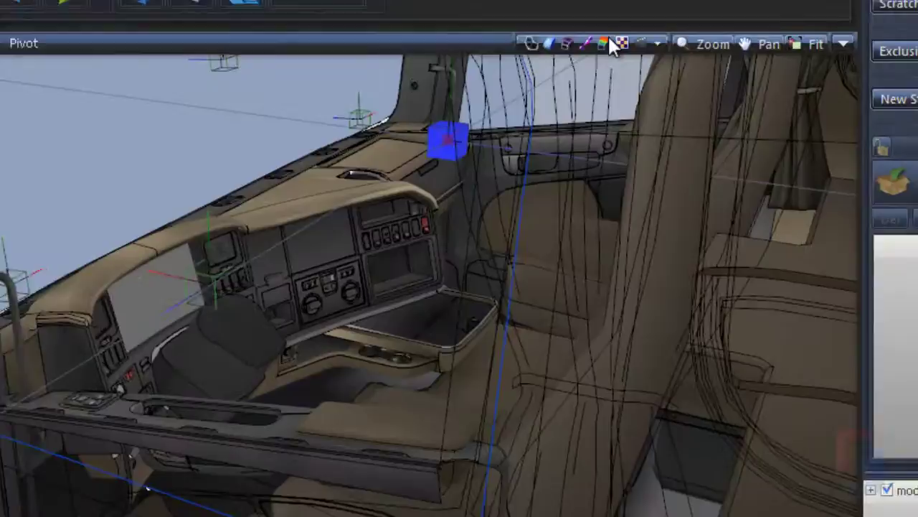
click(554, 122)
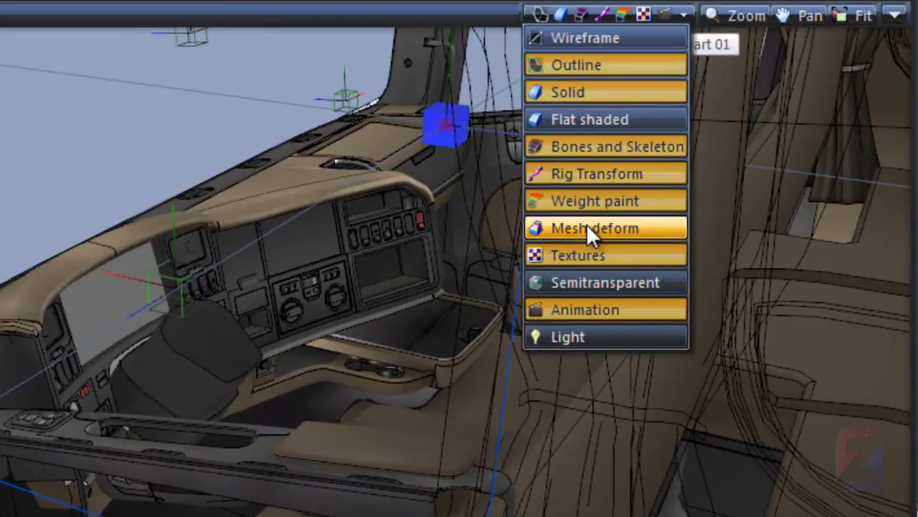
click(585, 254)
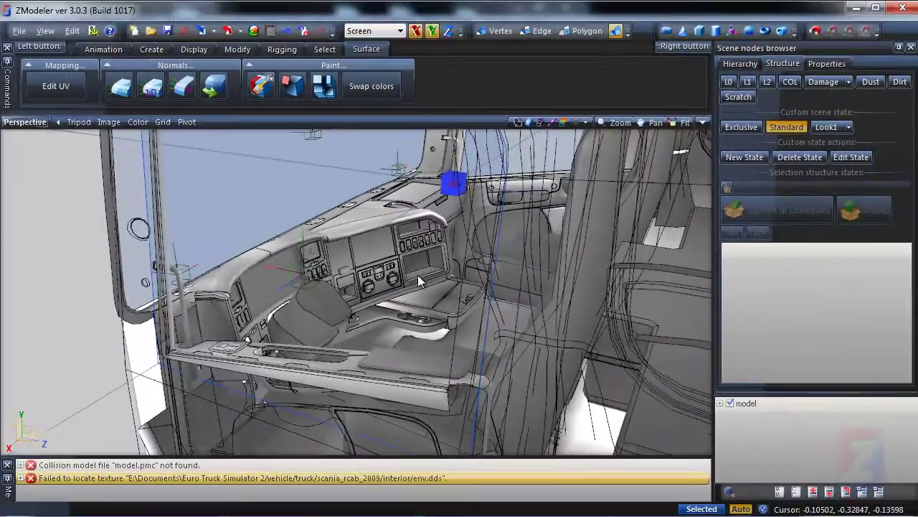
middle_drag(420, 281, 421, 257)
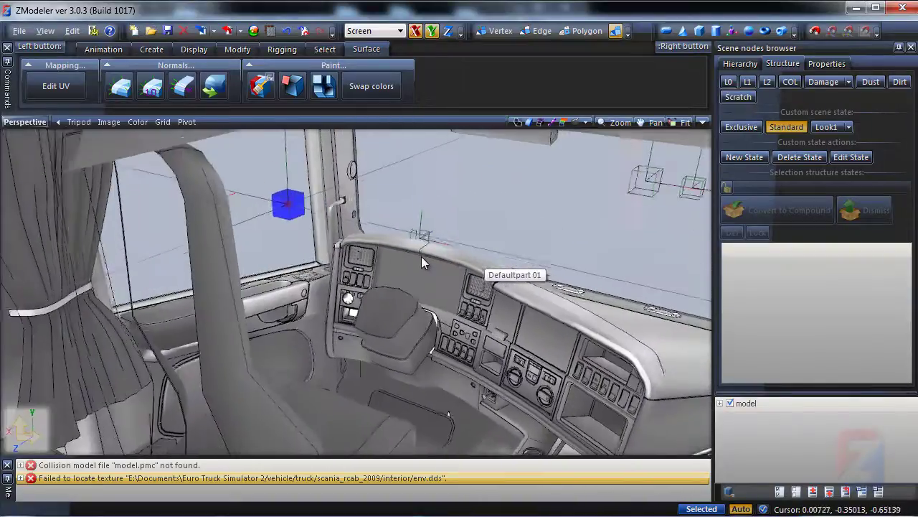
middle_drag(445, 320, 402, 281)
- Turn off the Outline display mode in the Perspective view and view the dashboard without edges
click(534, 124)
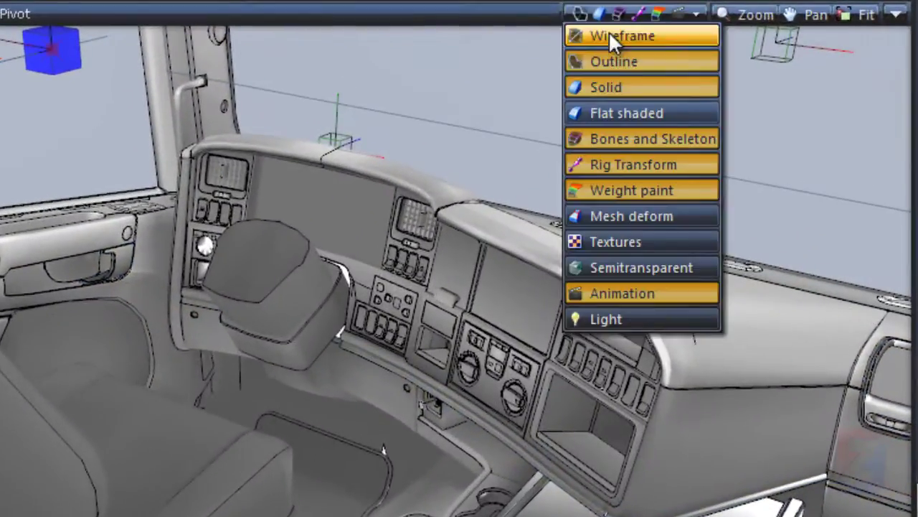
click(597, 65)
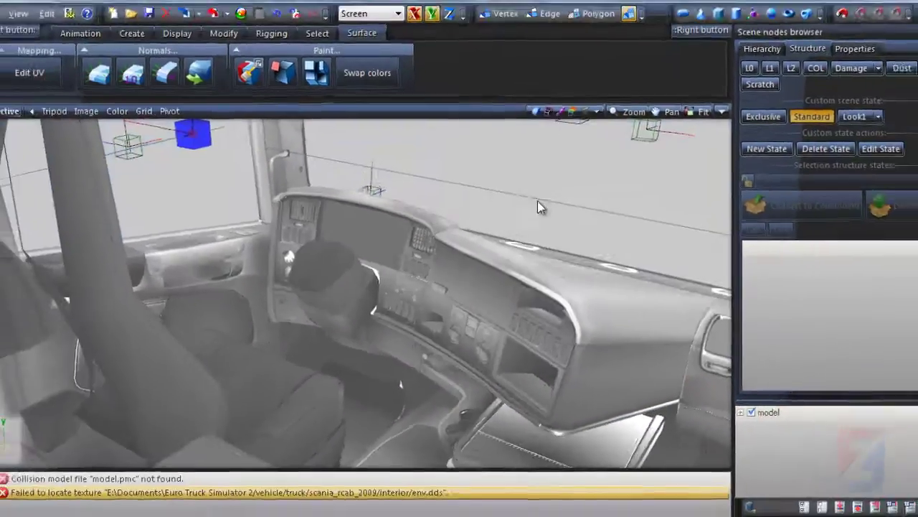
middle_drag(528, 265, 330, 224)
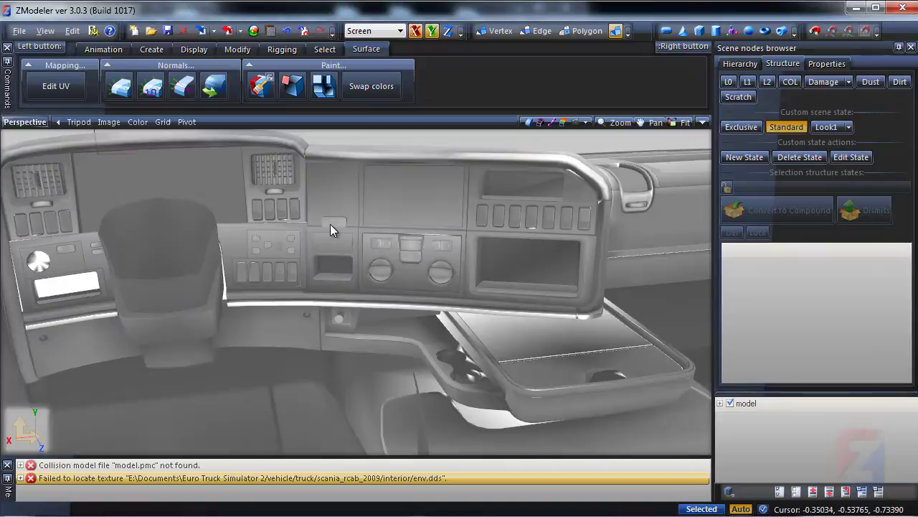
middle_drag(527, 246, 328, 284)
- Turn the Outline display mode back on in the Perspective view
click(528, 122)
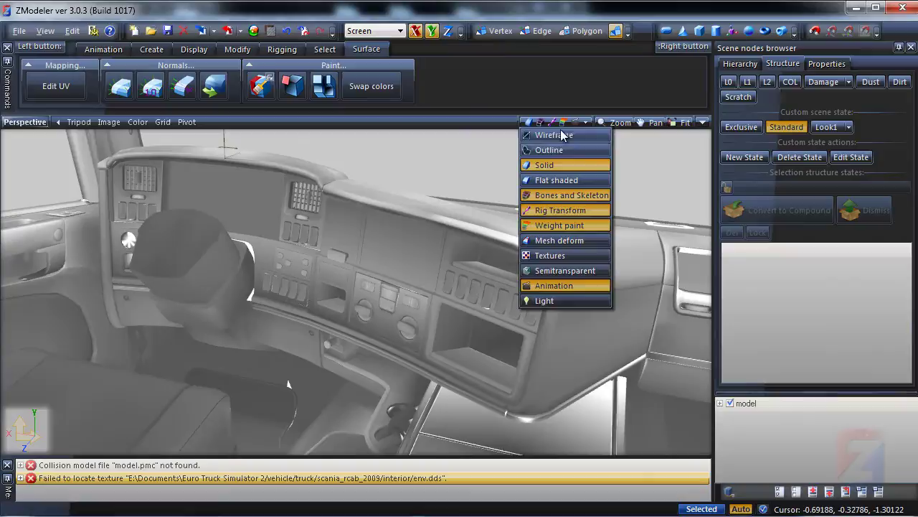
click(559, 124)
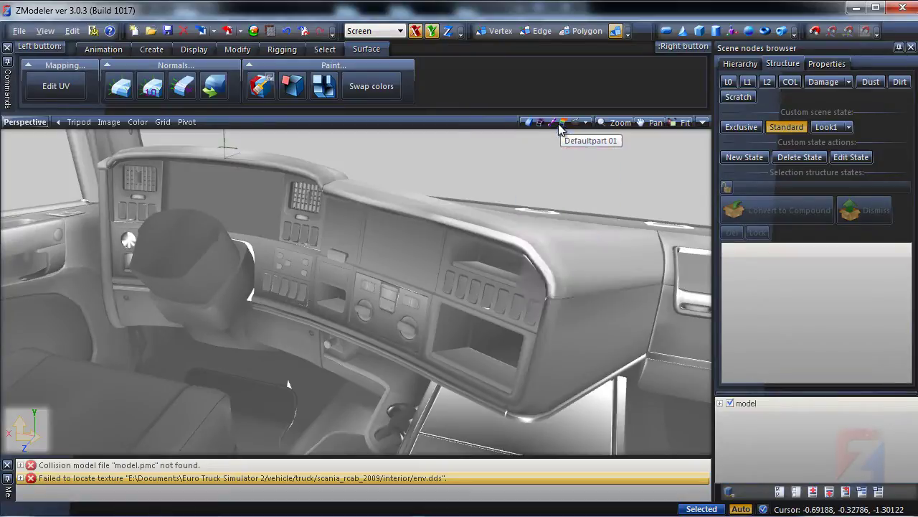
middle_drag(561, 258, 474, 260)
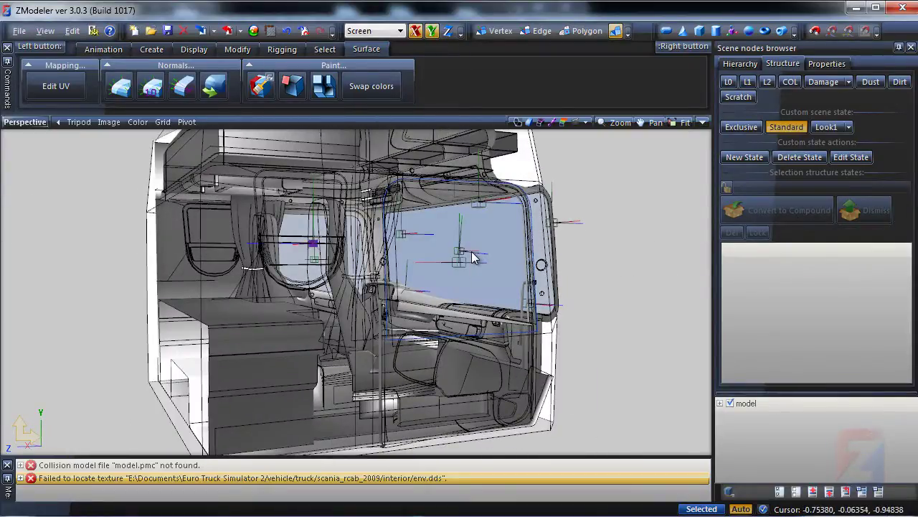
- Hide Defaultpart 14, the overlay markings on the dashboard's control knobs and switches
middle_drag(623, 244, 609, 255)
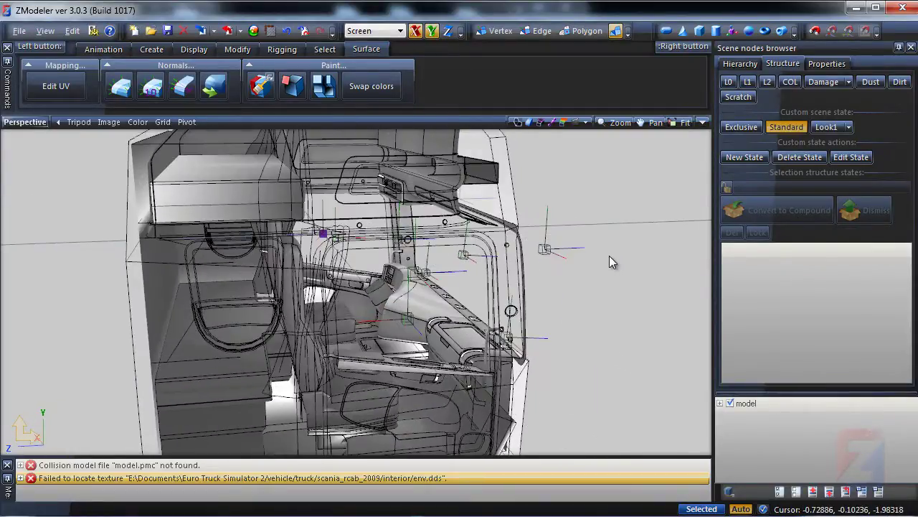
scroll(434, 251, up, 3)
middle_drag(406, 257, 492, 267)
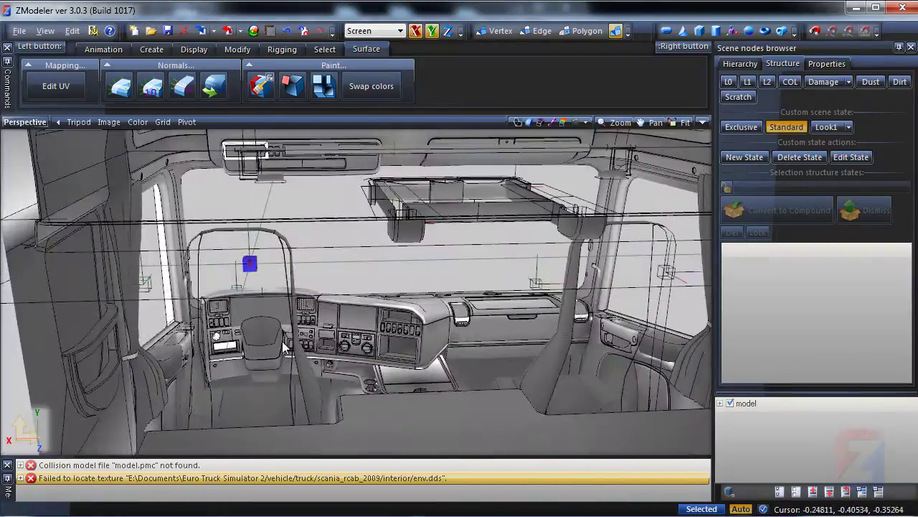
scroll(321, 343, up, 4)
scroll(323, 342, up, 4)
middle_drag(348, 323, 335, 320)
middle_drag(527, 296, 414, 319)
scroll(414, 324, up, 6)
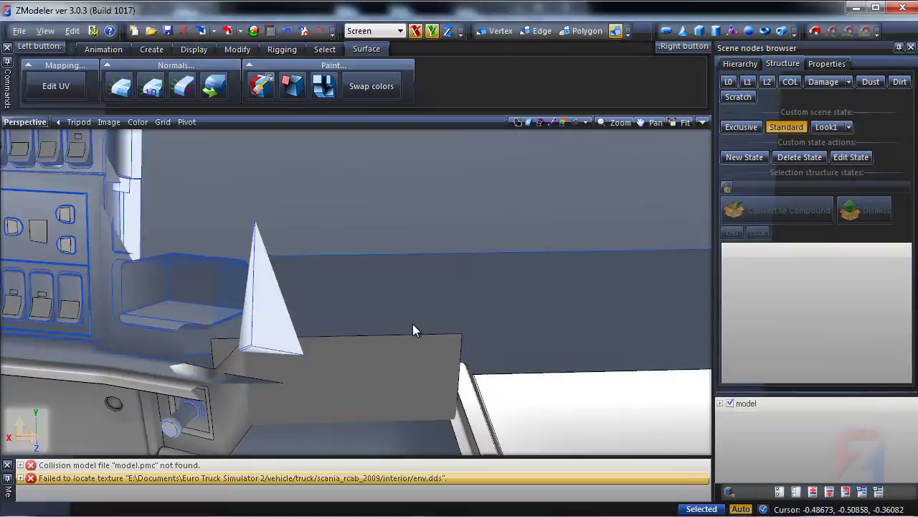
scroll(413, 323, down, 3)
key(ctrl)
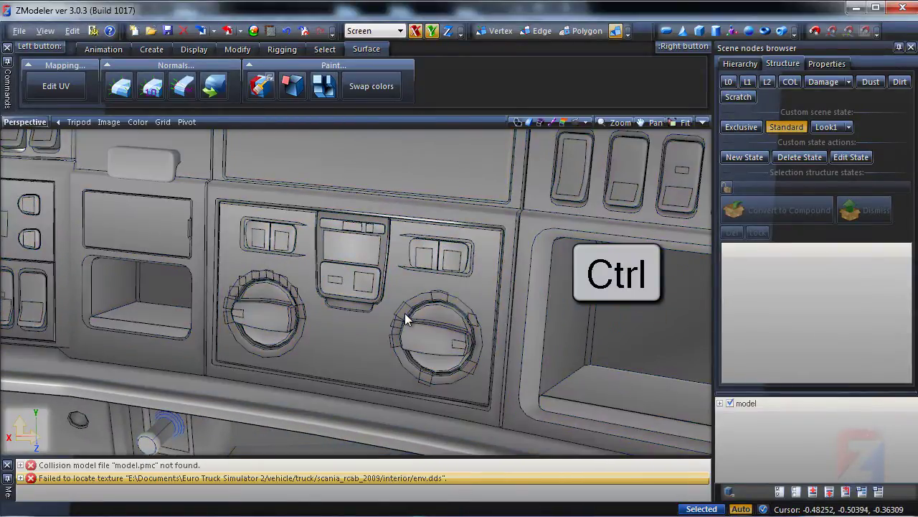
ctrl+click(405, 320)
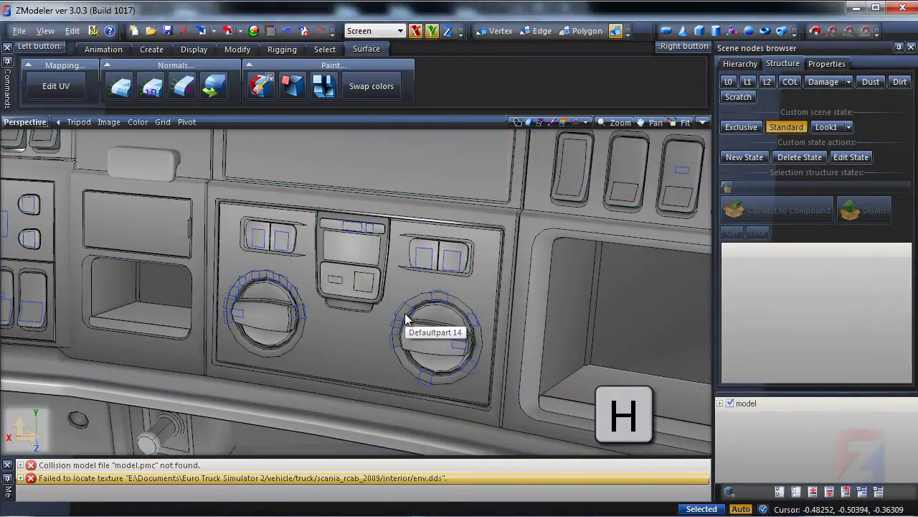
key(h)
- Hide Defaultpart 05, the small overlay faces on the dashboard's switches and centre display
middle_drag(345, 262, 568, 304)
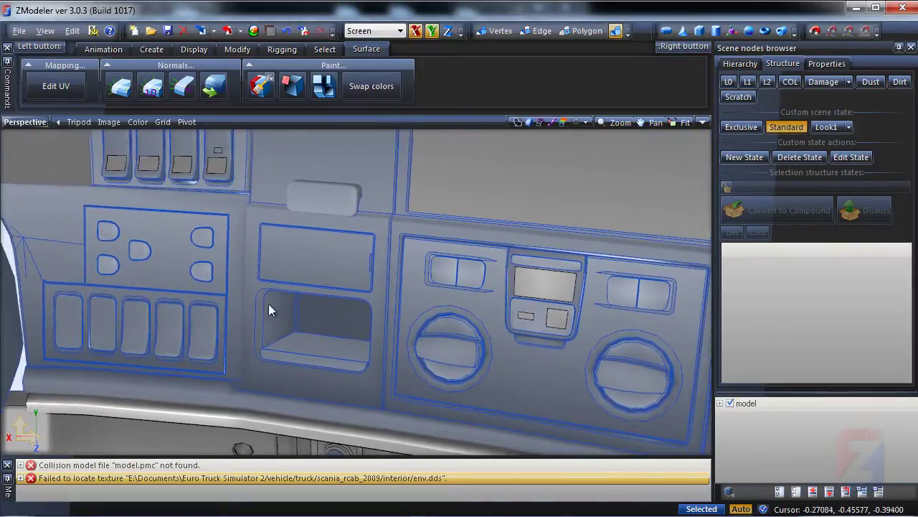
middle_drag(268, 310, 297, 250)
ctrl+click(299, 242)
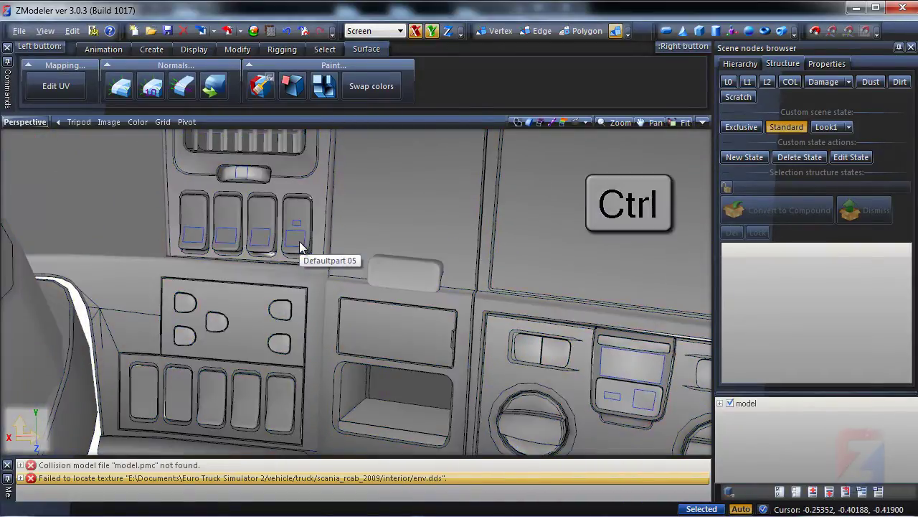
key(h)
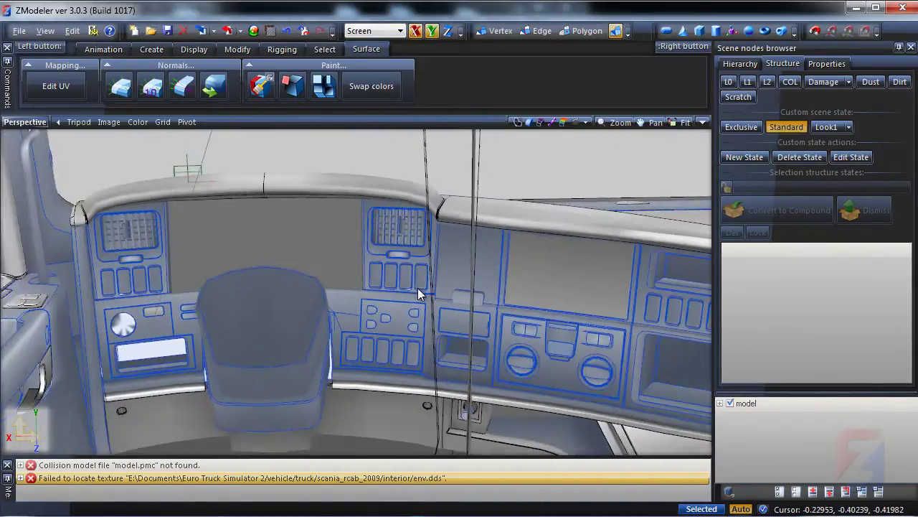
- Restore the split layout, turn off Wireframe in the Top view while keeping Outline, and maximize that view
middle_drag(417, 288, 267, 320)
scroll(361, 318, down, 3)
scroll(365, 319, up, 4)
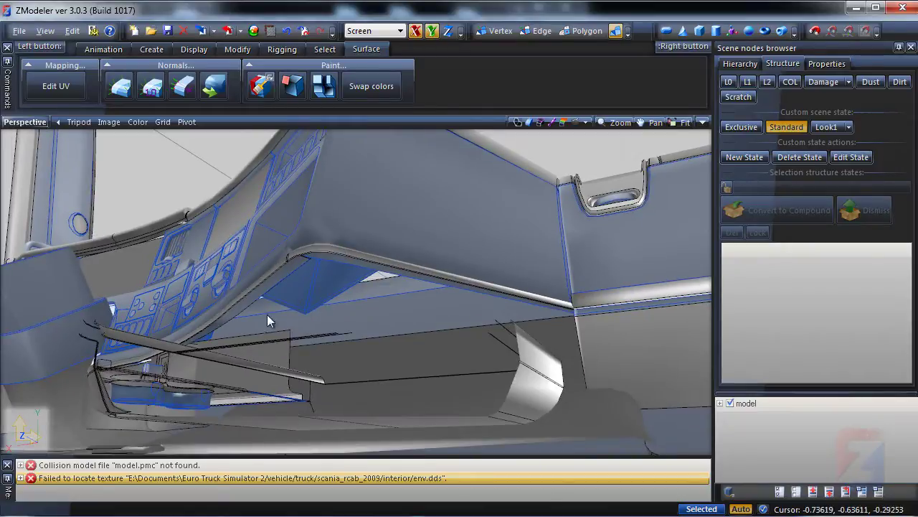
middle_drag(361, 322, 632, 147)
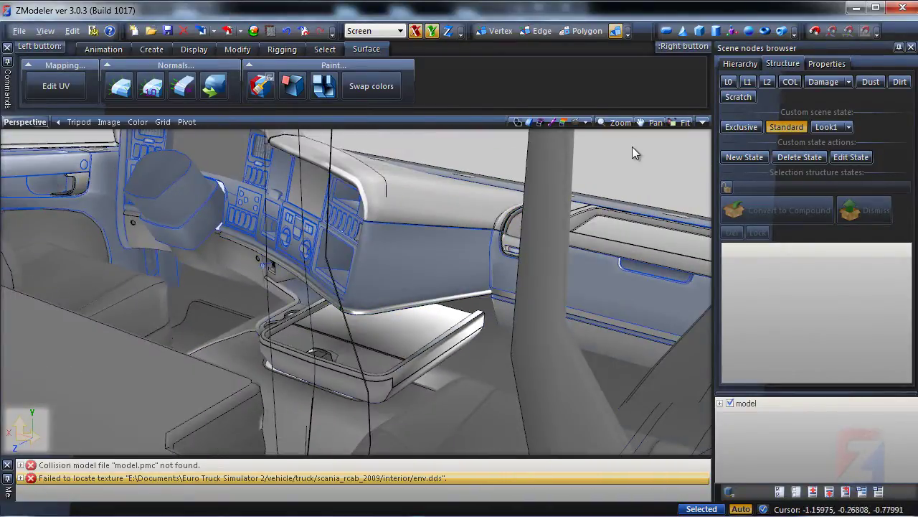
click(703, 122)
middle_drag(242, 229, 299, 238)
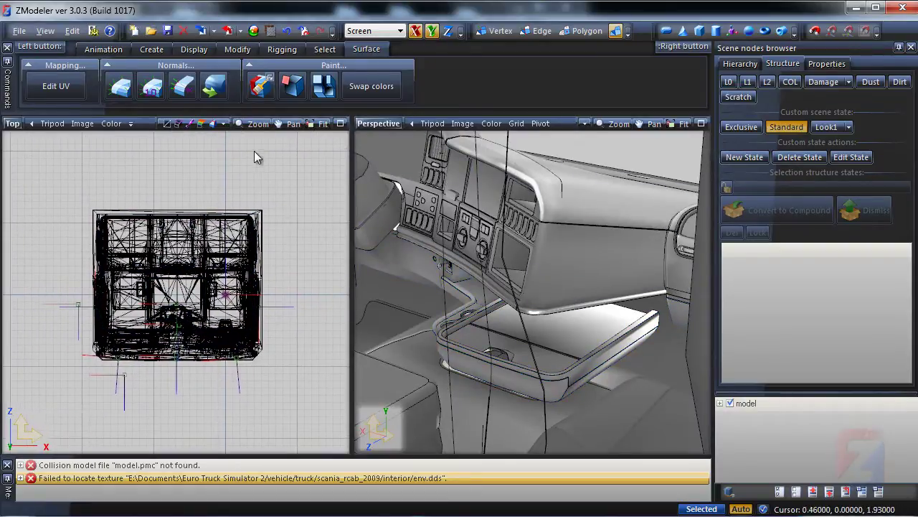
click(217, 124)
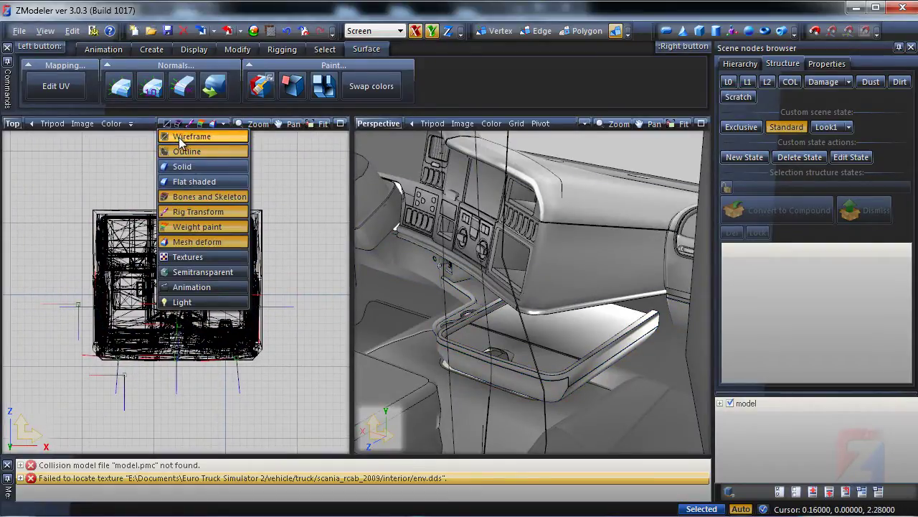
click(340, 124)
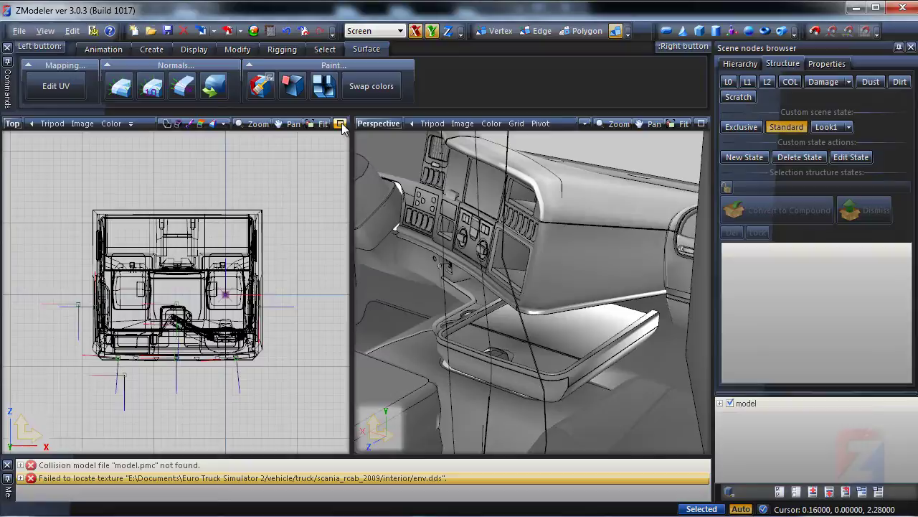
click(341, 125)
- Create a flat box over the centre console in the Top view, about 0.62 by 0.35, with Z-Side 0.020, and reorder it above model
scroll(370, 329, up, 6)
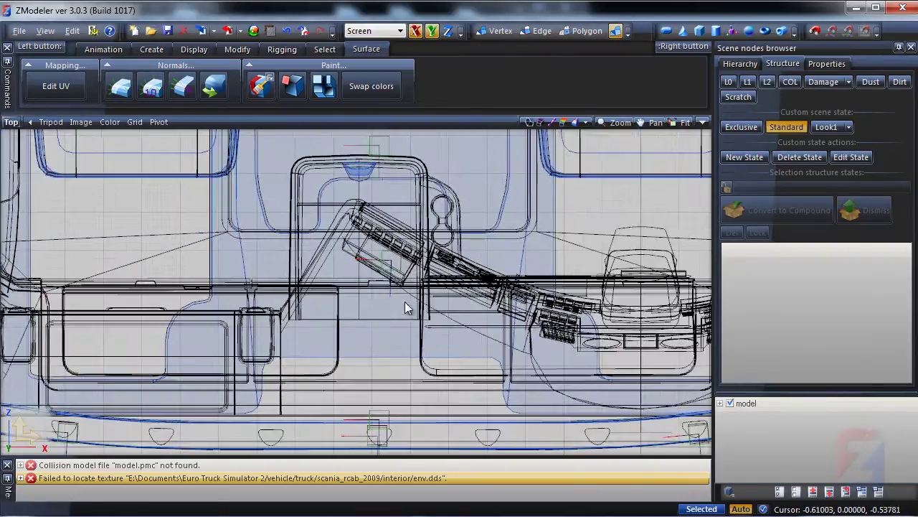
middle_drag(405, 302, 362, 318)
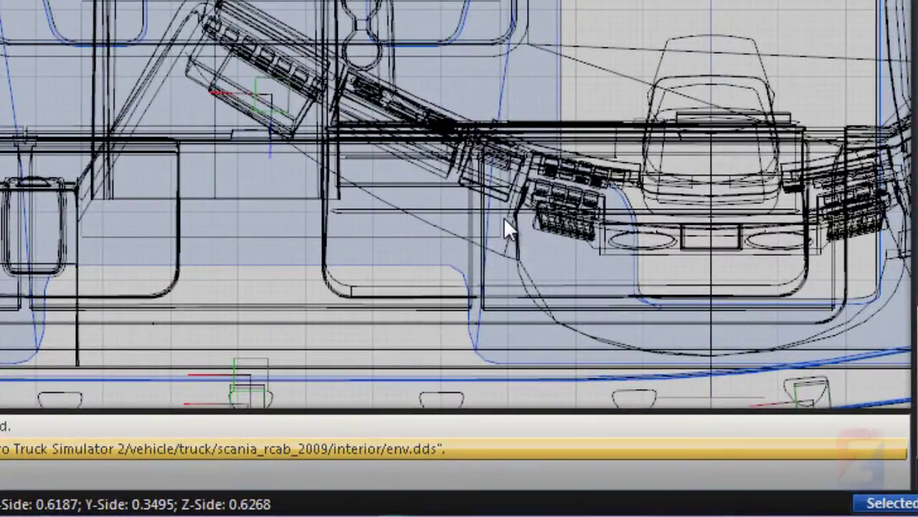
click(504, 219)
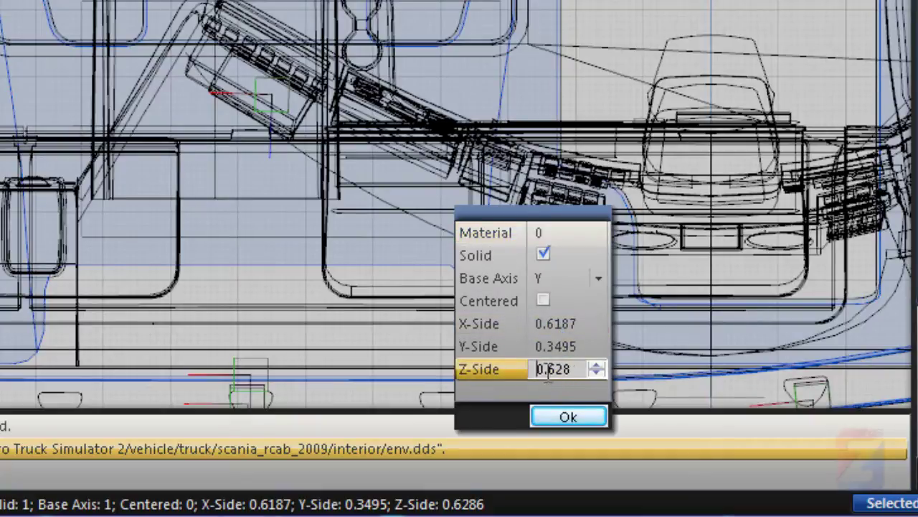
text(.020)
click(567, 417)
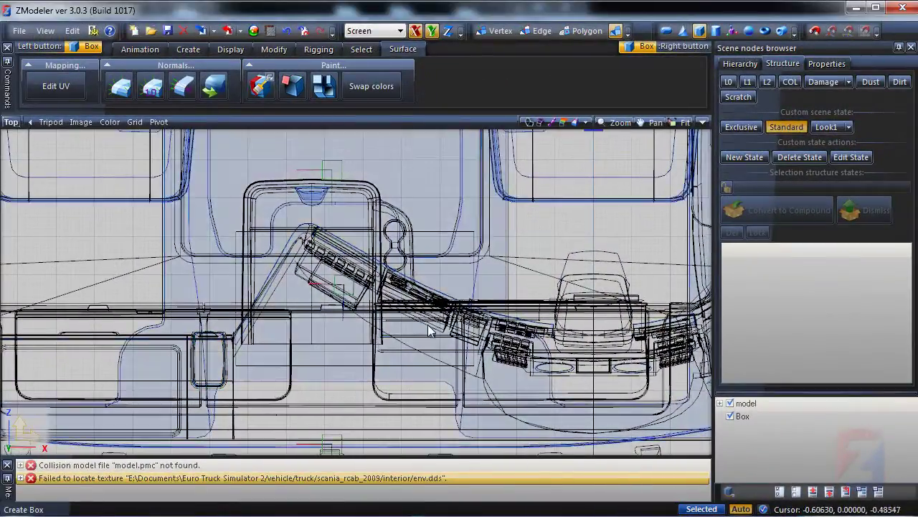
click(743, 403)
drag(742, 403, 743, 398)
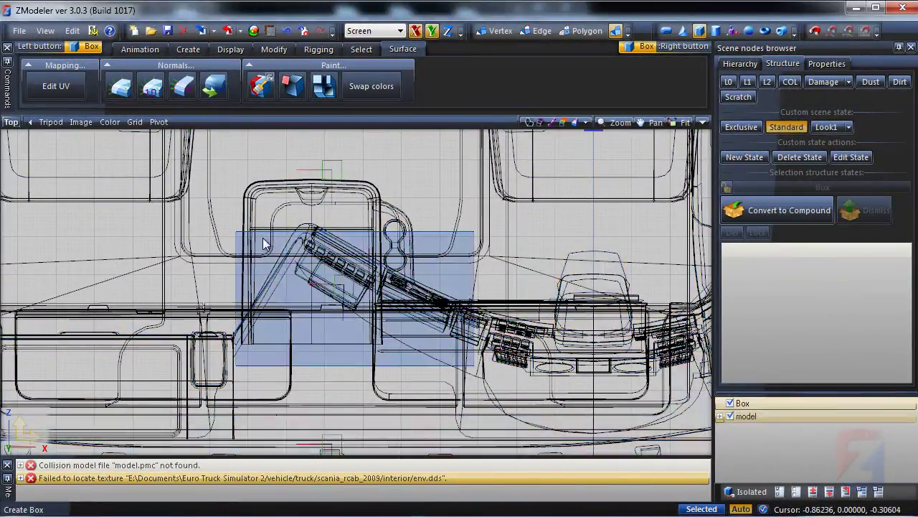
- Select the flat box, then move and rotate it in the Top view to align with the angled centre section of the dashboard
middle_drag(263, 244, 264, 253)
key(space)
click(275, 49)
click(259, 85)
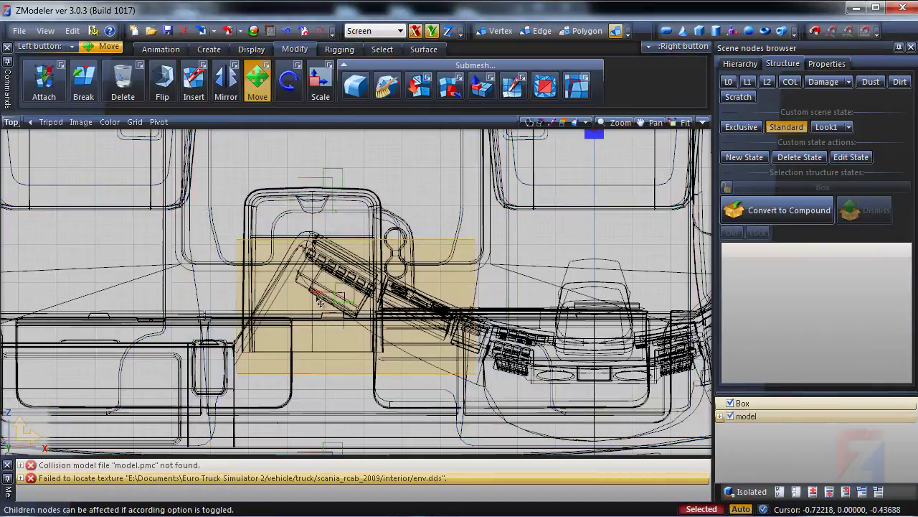
key(r)
drag(352, 307, 318, 222)
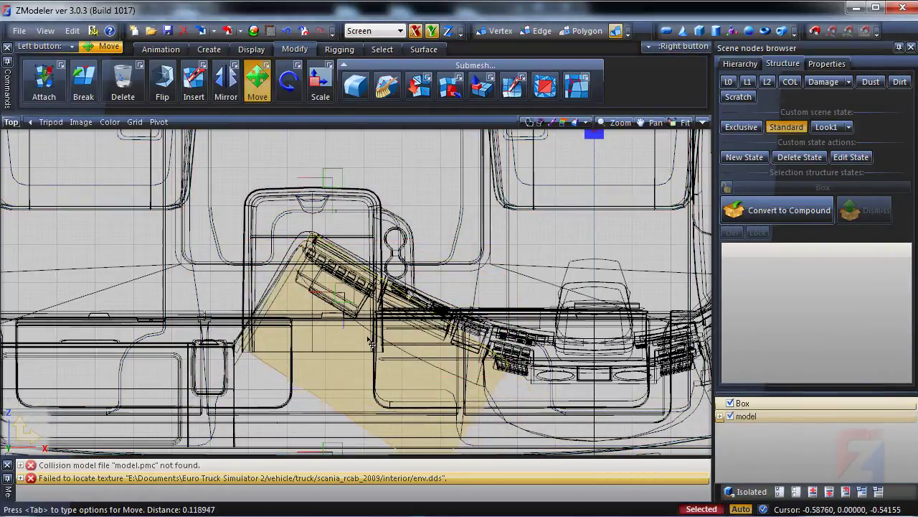
key(r)
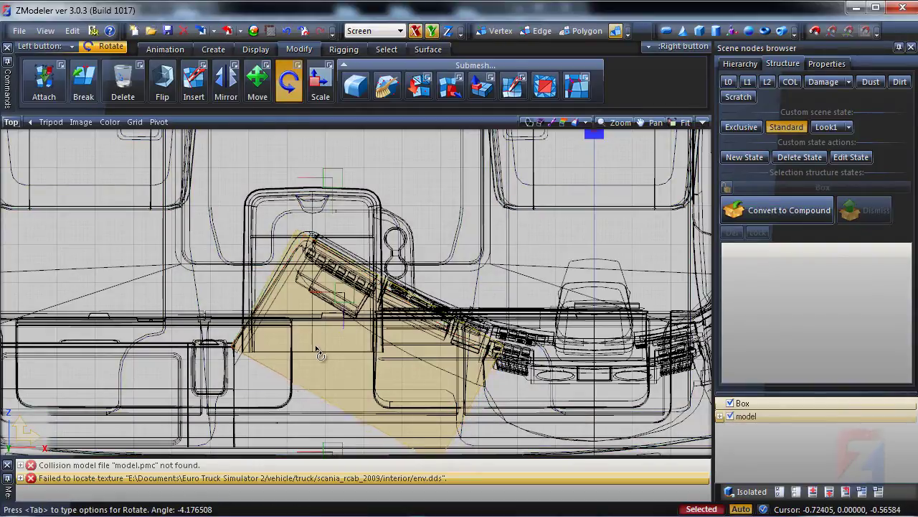
key(m)
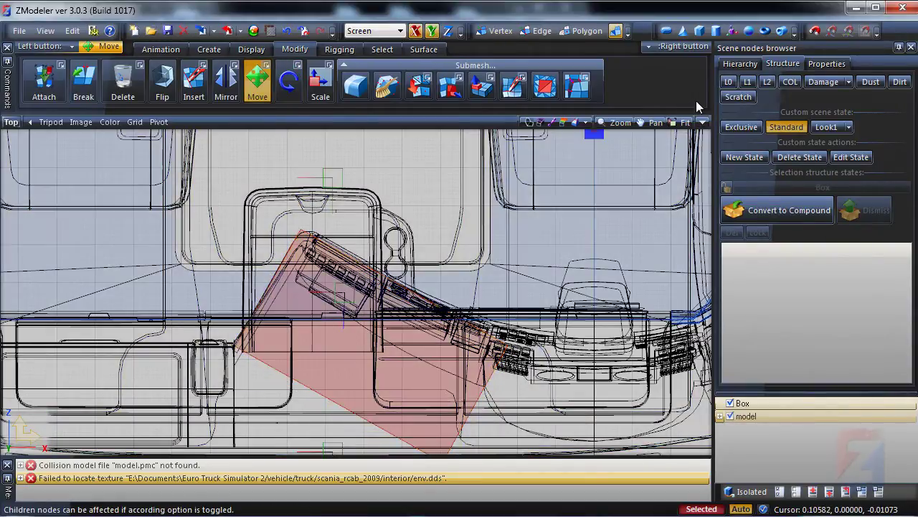
- Turn off Auto, restrict movement to the World Y axis, and lower the flat box to the dashboard's bottom edge in the Perspective view
click(704, 123)
middle_drag(607, 259, 538, 297)
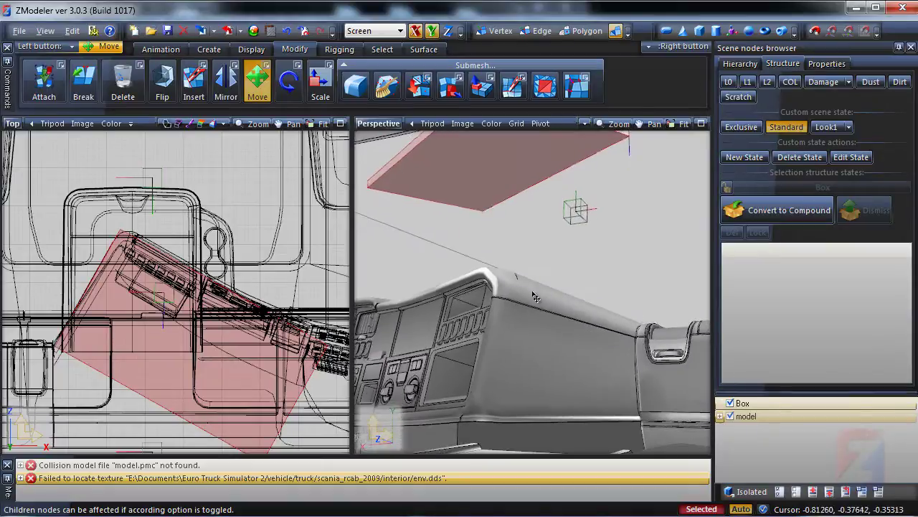
click(554, 323)
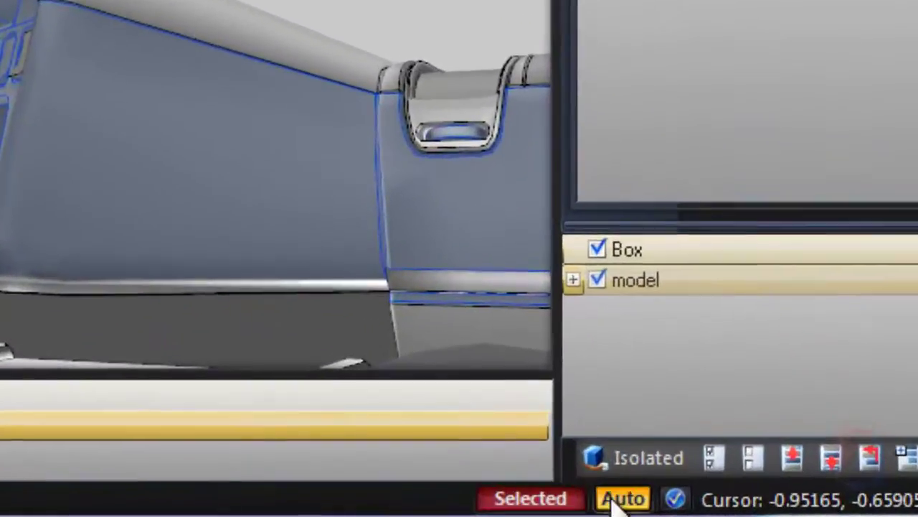
click(738, 509)
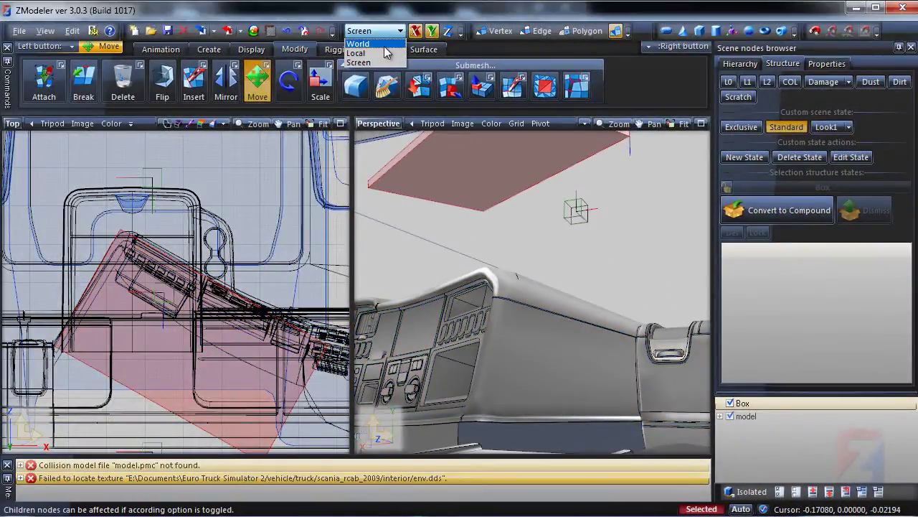
click(432, 31)
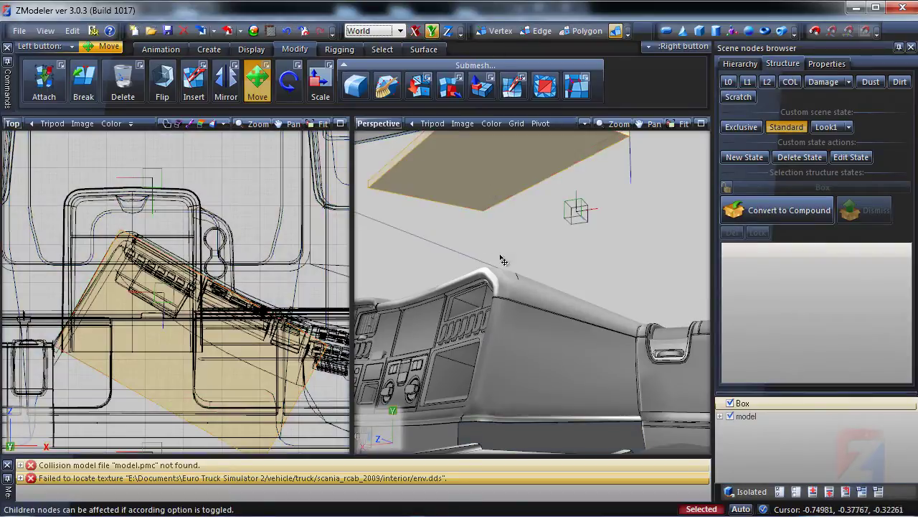
drag(504, 260, 545, 371)
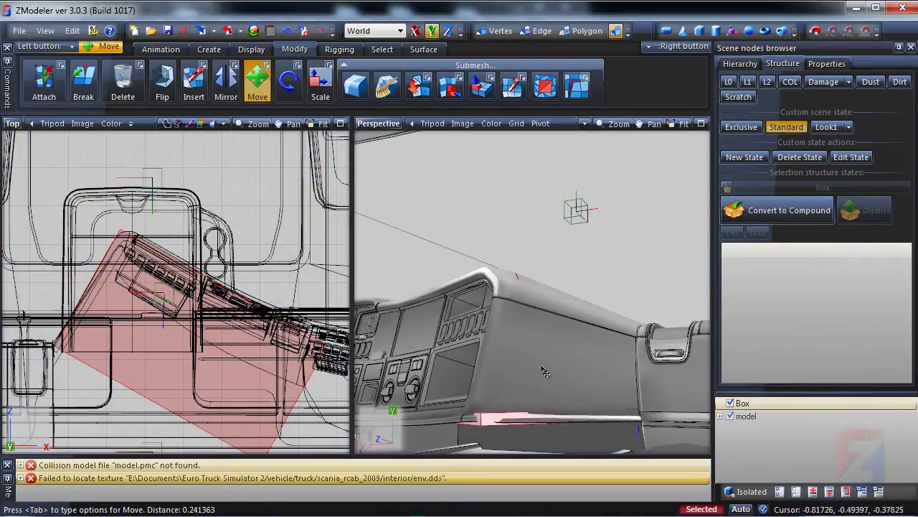
- Rotate the flat box on the Screen X and Y axes to follow the slope of the dashboard's lower edge
middle_drag(539, 361, 504, 324)
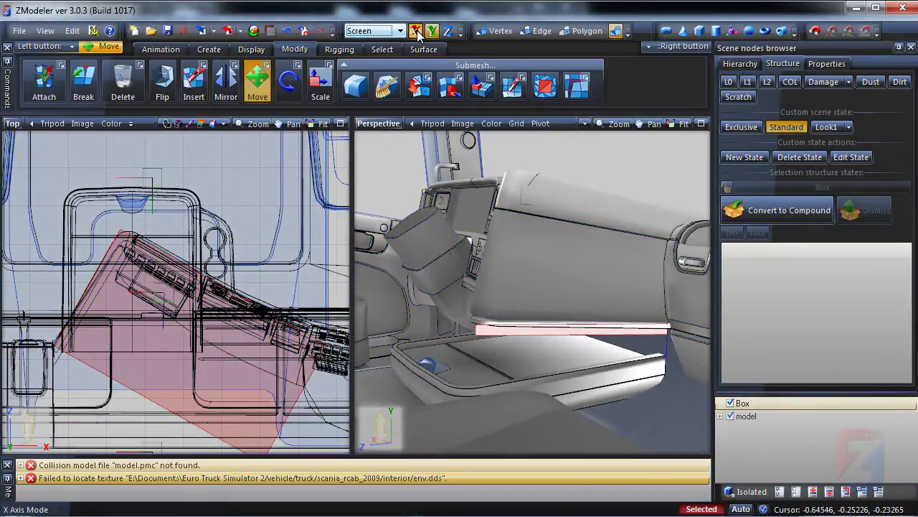
click(302, 68)
click(290, 87)
middle_drag(493, 351, 447, 331)
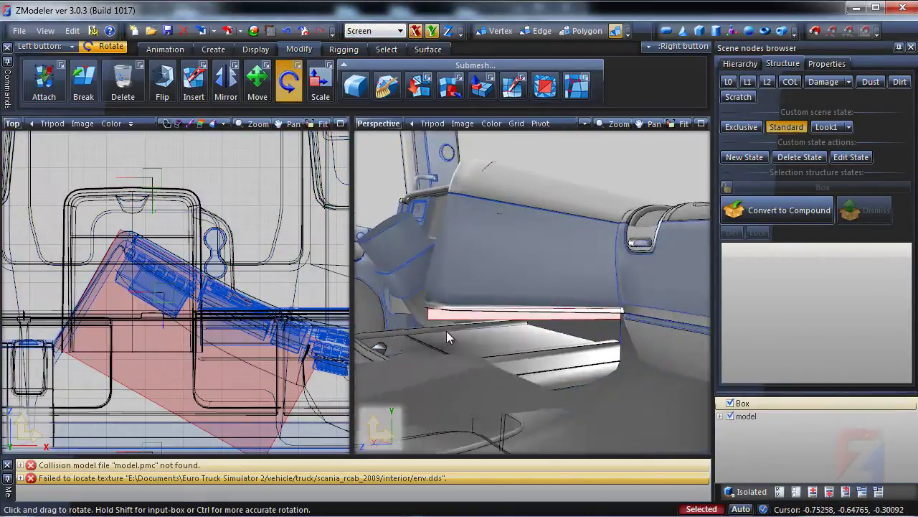
drag(445, 312, 449, 296)
middle_drag(450, 295, 543, 301)
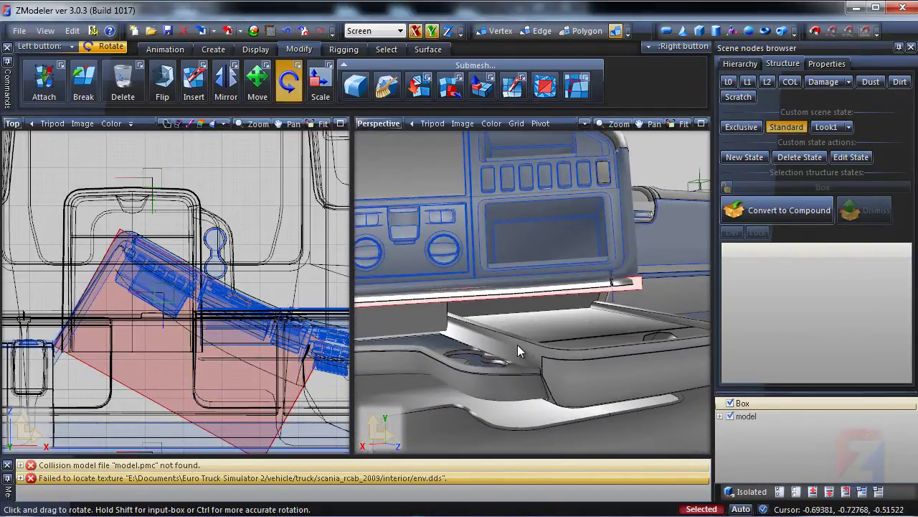
middle_drag(517, 350, 495, 377)
middle_drag(133, 266, 178, 223)
drag(110, 298, 173, 314)
middle_drag(524, 311, 552, 348)
- Create a second box over the storage compartment below the switch row in the maximized Perspective view, about 0.194 by 0.090 by 0.200
key(space)
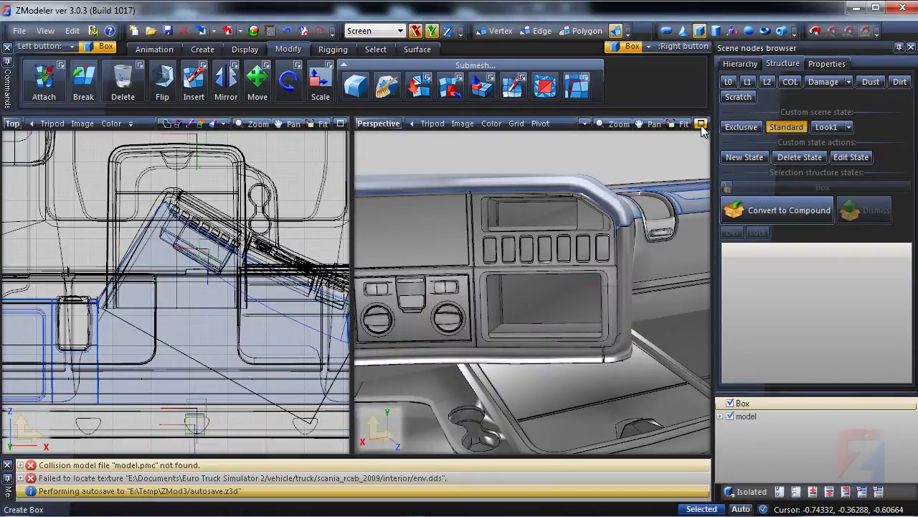
click(701, 125)
scroll(397, 279, up, 5)
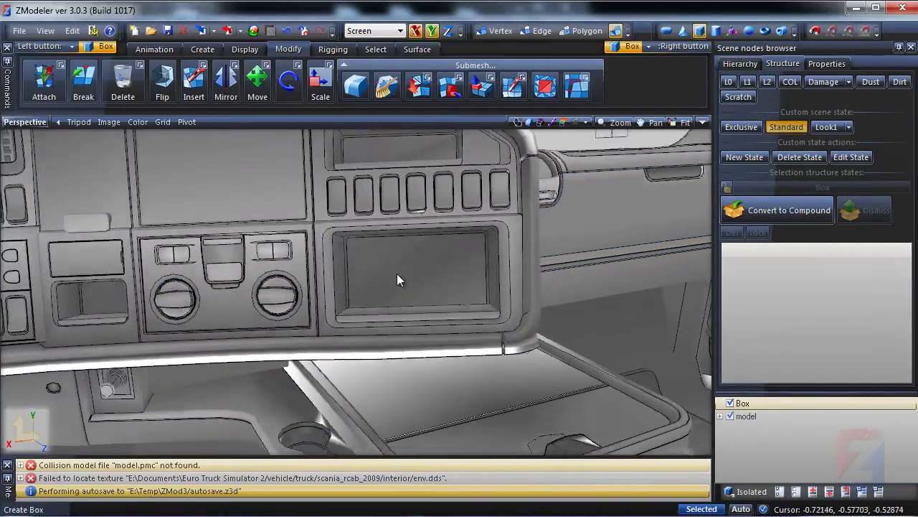
middle_drag(398, 274, 450, 302)
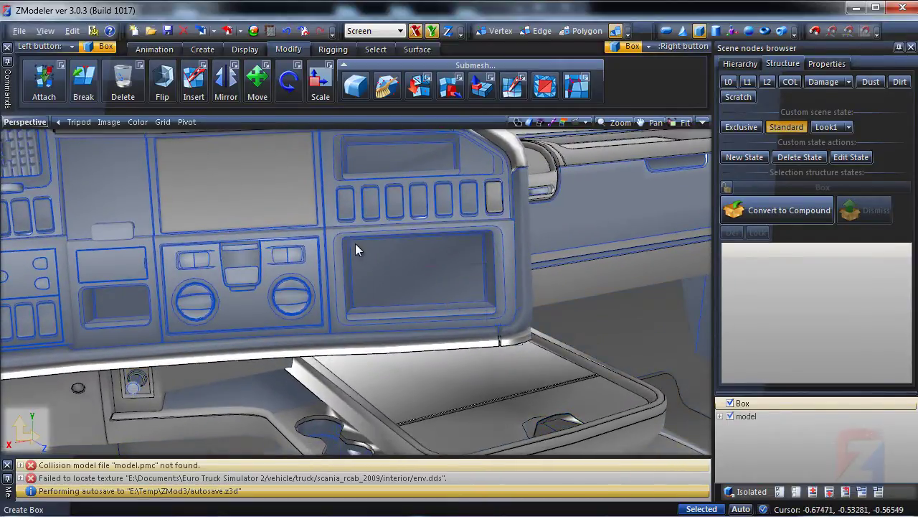
drag(359, 248, 488, 311)
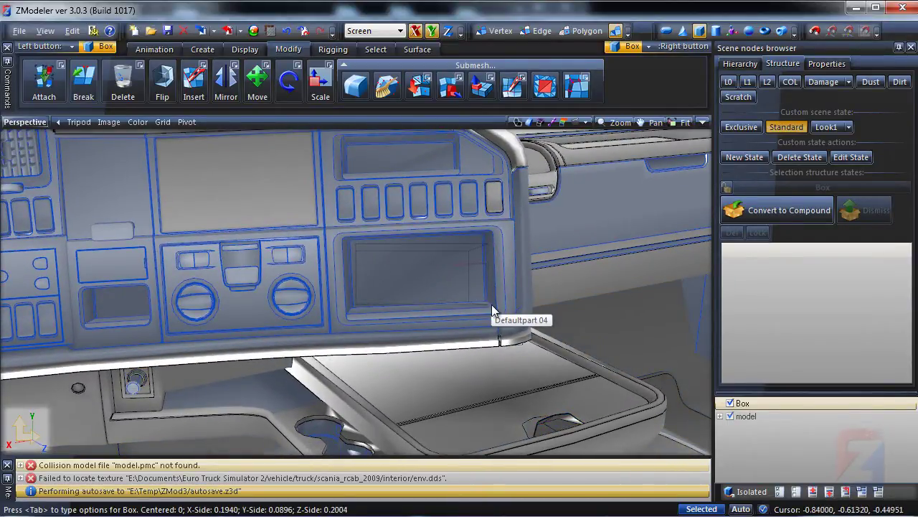
key(Tab)
click(527, 421)
- Select the new compartment box for editing and turn on Semitransparent display in the Perspective view
middle_drag(517, 396, 369, 302)
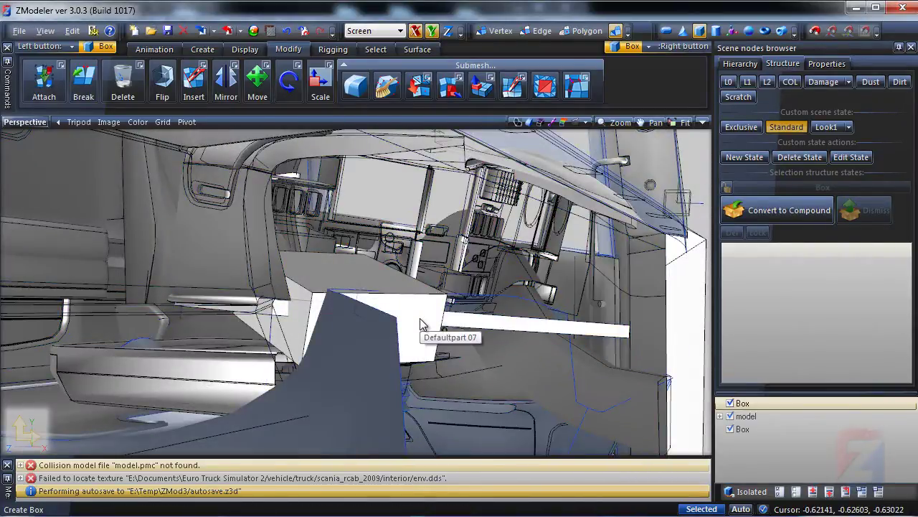
ctrl+click(420, 323)
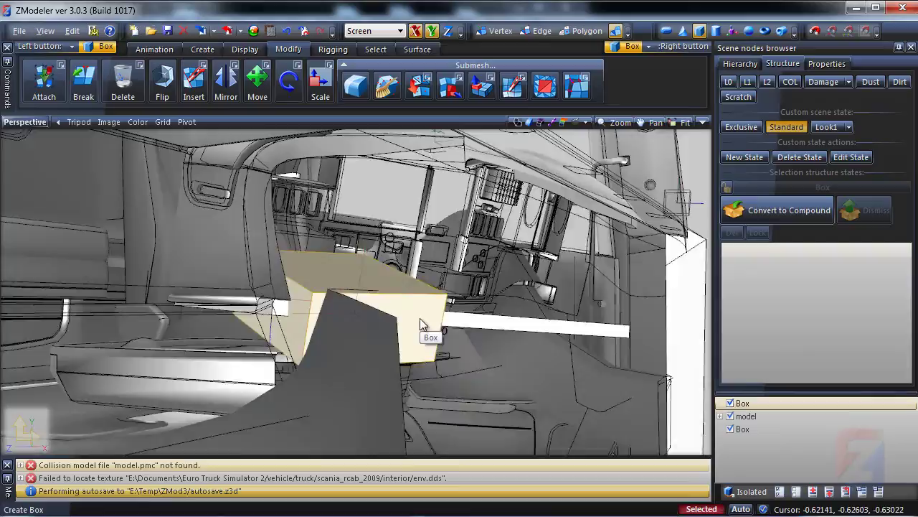
middle_drag(420, 323, 443, 314)
key(m)
click(585, 122)
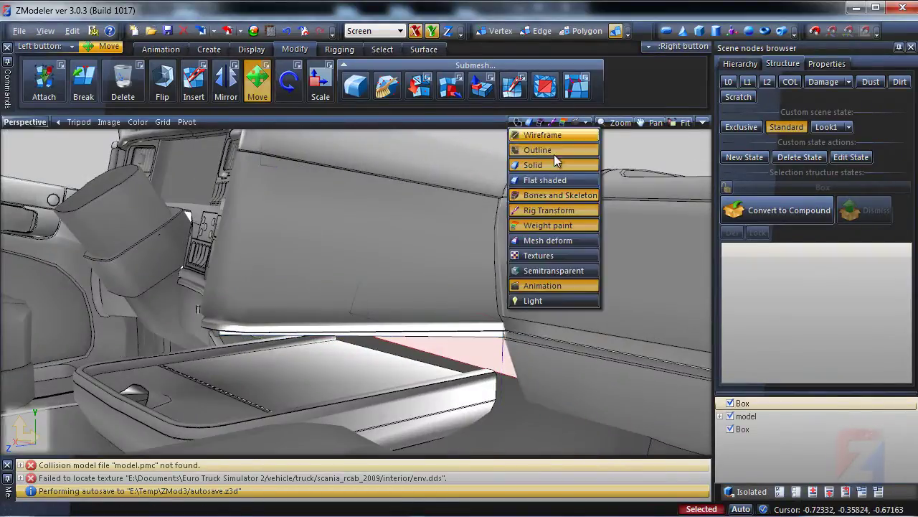
click(536, 273)
- Rotate the compartment box to line up with the edges of the storage compartment opening
middle_drag(537, 274, 423, 334)
key(r)
drag(424, 334, 415, 327)
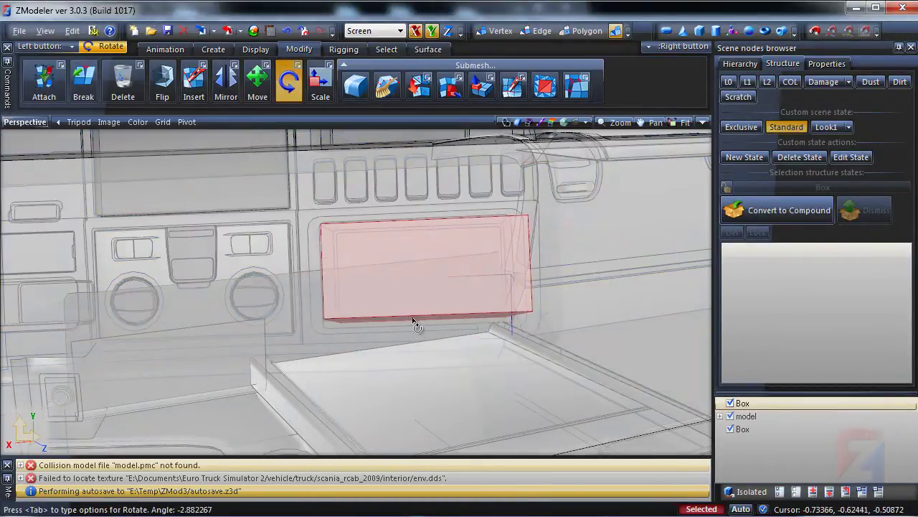
drag(413, 320, 414, 321)
- Scale the compartment box slightly narrower along its Local X axis
middle_drag(414, 321, 411, 339)
click(320, 83)
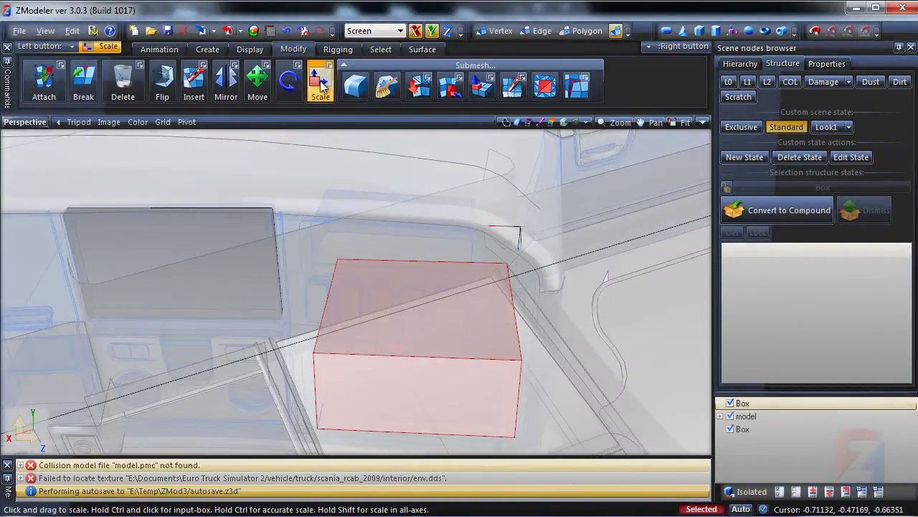
middle_drag(30, 441, 180, 363)
click(18, 434)
drag(498, 320, 473, 412)
- Shorten the compartment box's depth by scaling it along its Local Z axis
middle_drag(473, 411, 91, 375)
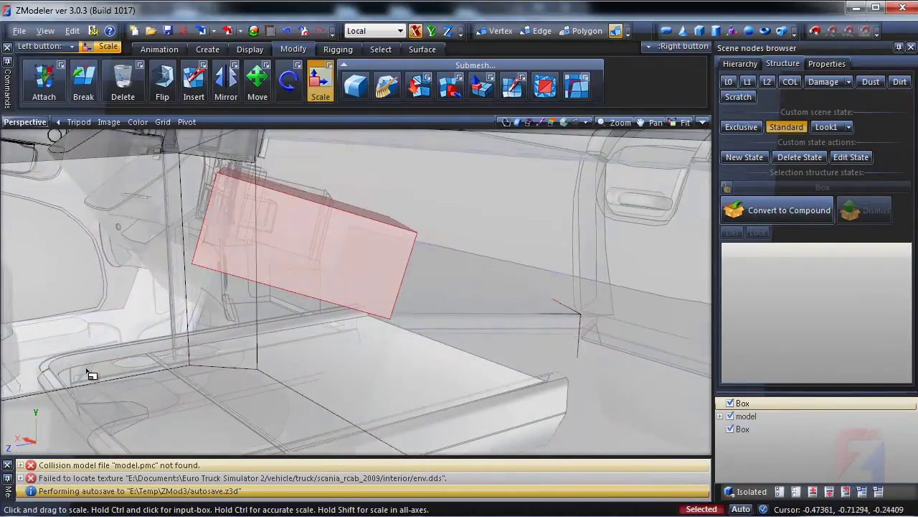
click(23, 446)
drag(319, 249, 308, 509)
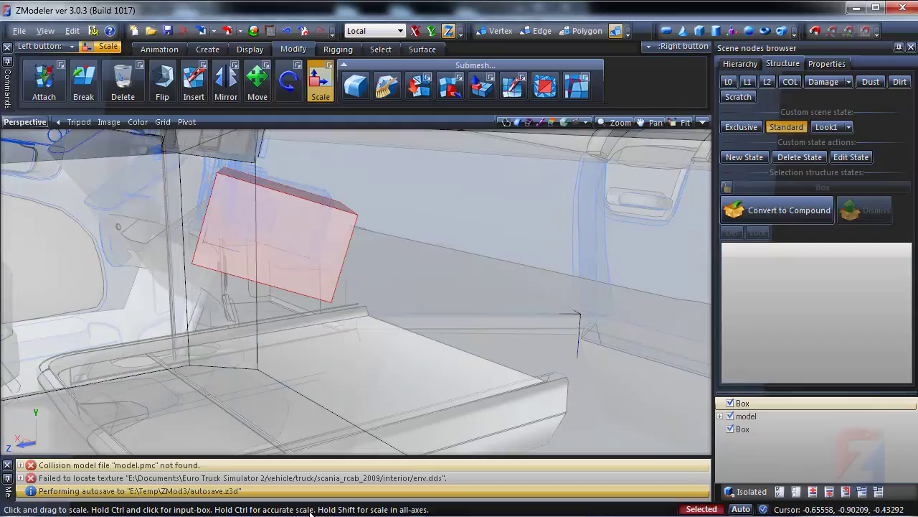
drag(317, 258, 301, 501)
middle_drag(316, 341, 339, 334)
- Set the axes back to Screen with X and Y active and nudge the box over the storage compartment opening
click(288, 81)
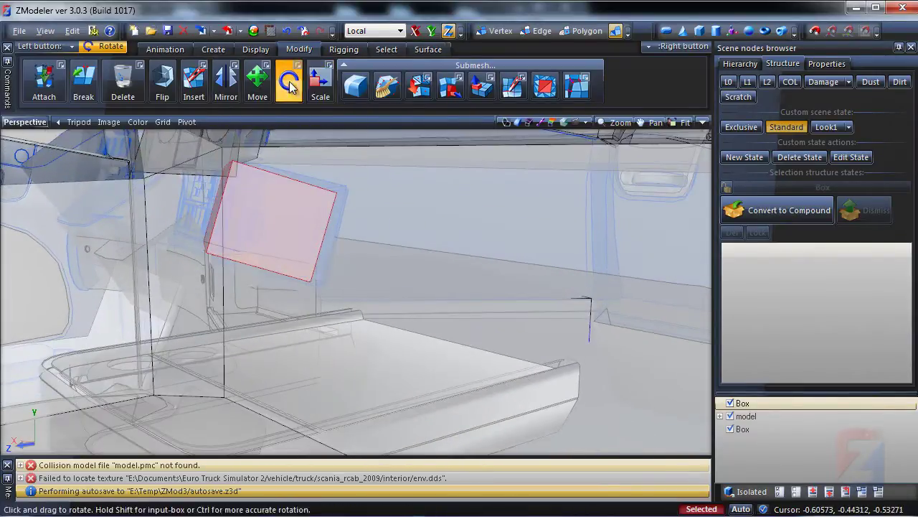
click(400, 31)
click(362, 56)
click(432, 30)
middle_drag(293, 239, 378, 326)
key(m)
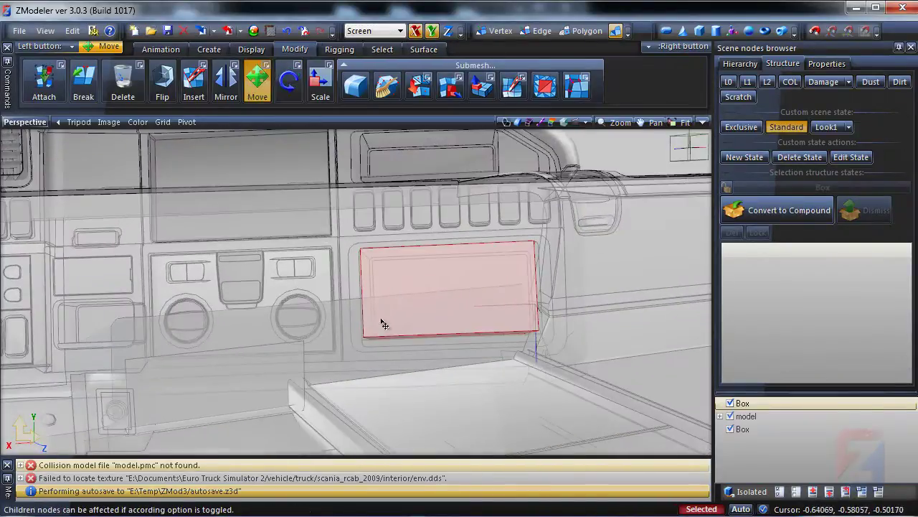
drag(407, 303, 410, 306)
- Turn off the Semitransparent and Solid display modes in the Perspective view
middle_drag(410, 306, 475, 217)
click(586, 123)
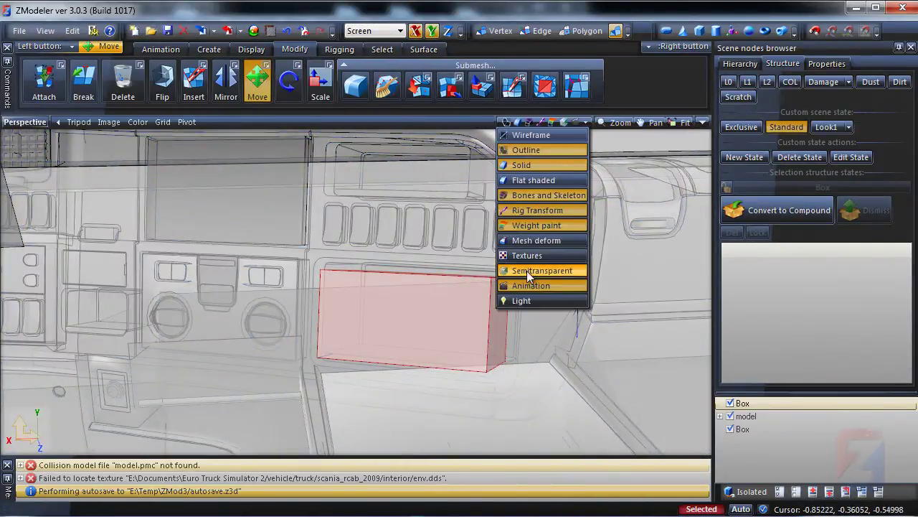
click(526, 167)
- From above, move the compartment box about 0.031 deeper so it sits inside the storage compartment recess
middle_drag(606, 213, 374, 305)
click(289, 83)
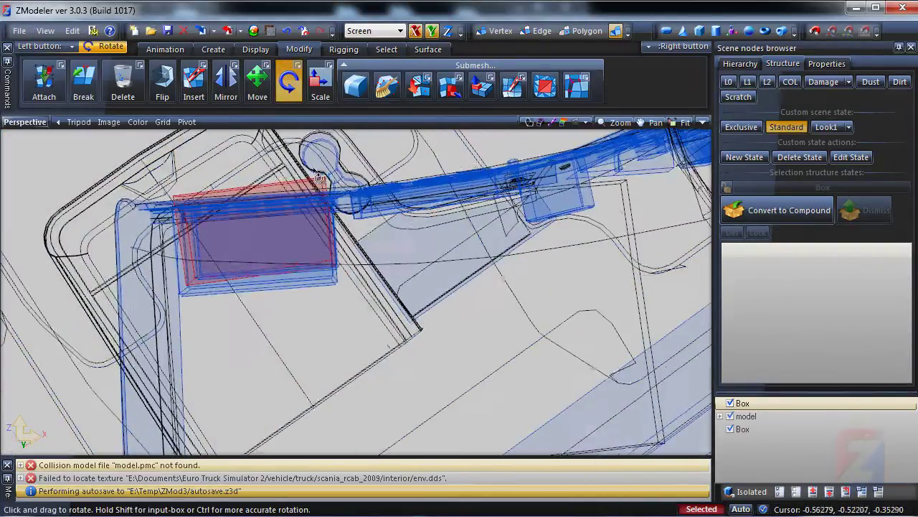
middle_drag(306, 151, 304, 215)
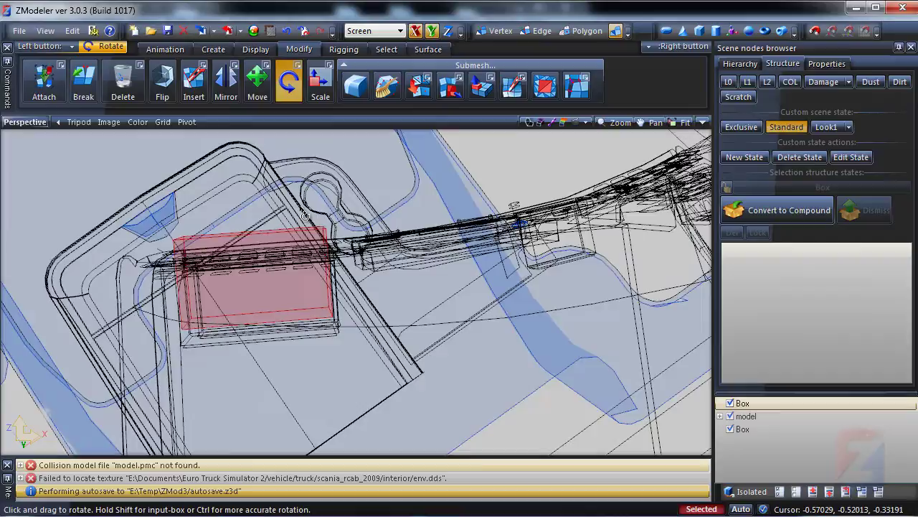
key(m)
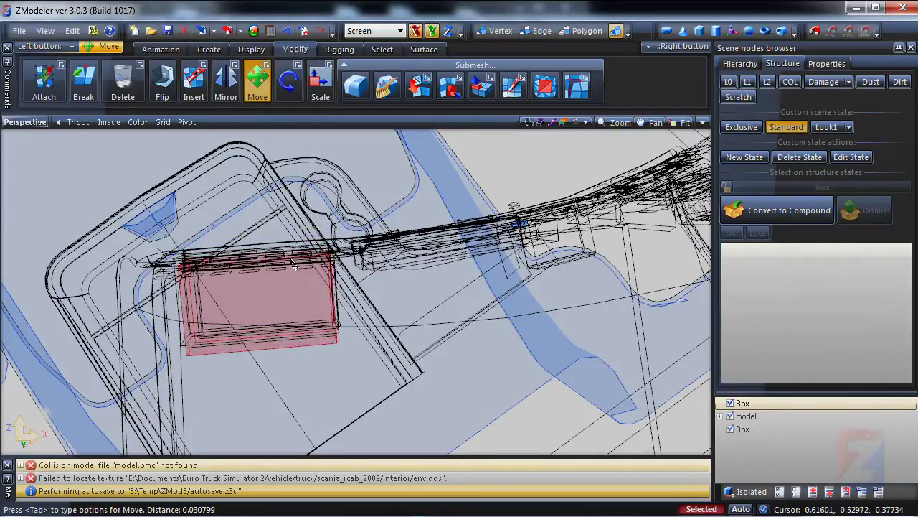
middle_drag(300, 257, 435, 254)
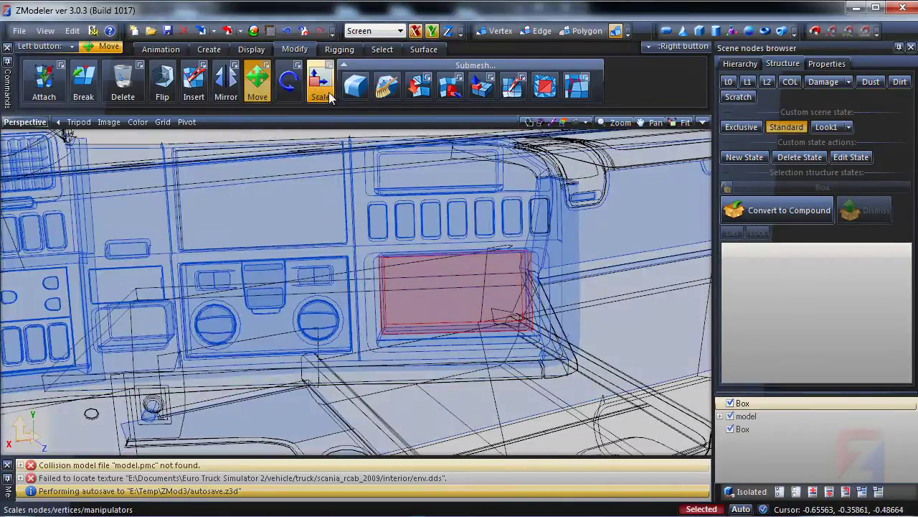
- Scale the storage compartment box along its Local X and Y axes so its width and height match the recess opening
click(320, 85)
drag(448, 292, 449, 297)
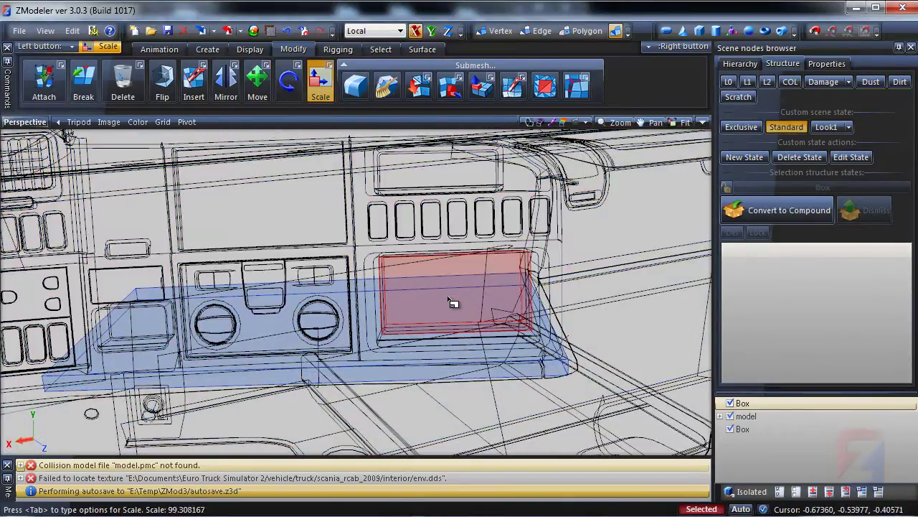
middle_drag(447, 297, 446, 294)
click(34, 419)
drag(469, 296, 470, 310)
click(40, 445)
- Scale the storage compartment box's depth along its Local Z axis to fit the recess
middle_drag(518, 380, 444, 351)
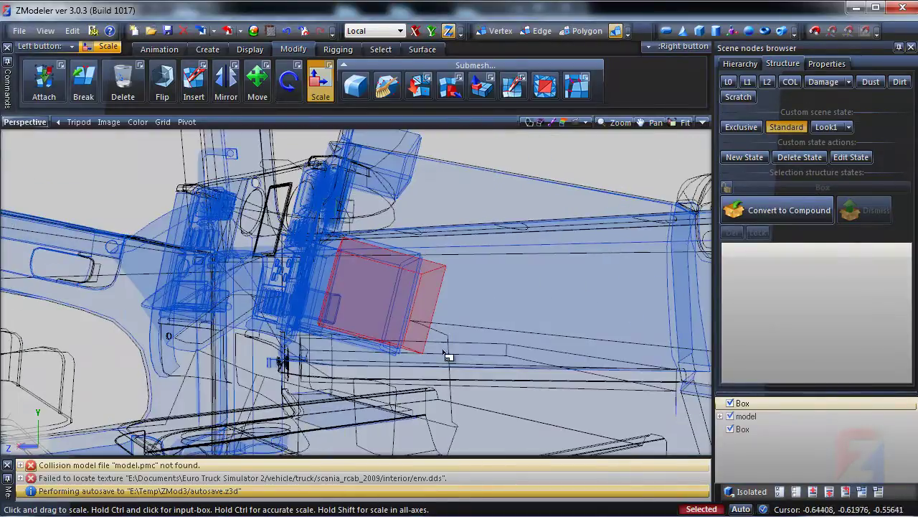
drag(422, 303, 421, 308)
middle_drag(418, 309, 443, 325)
key(space)
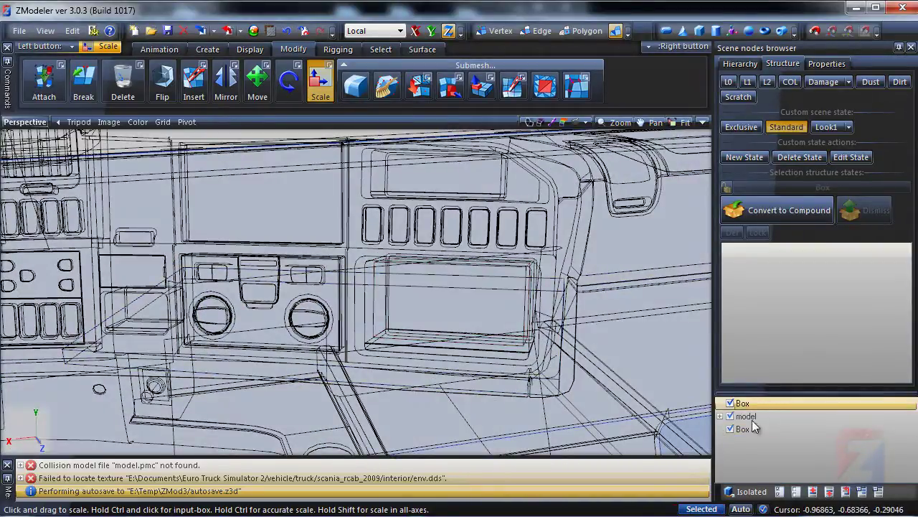
- Create a dummy helper and rename it "shadow boxes"
click(757, 431)
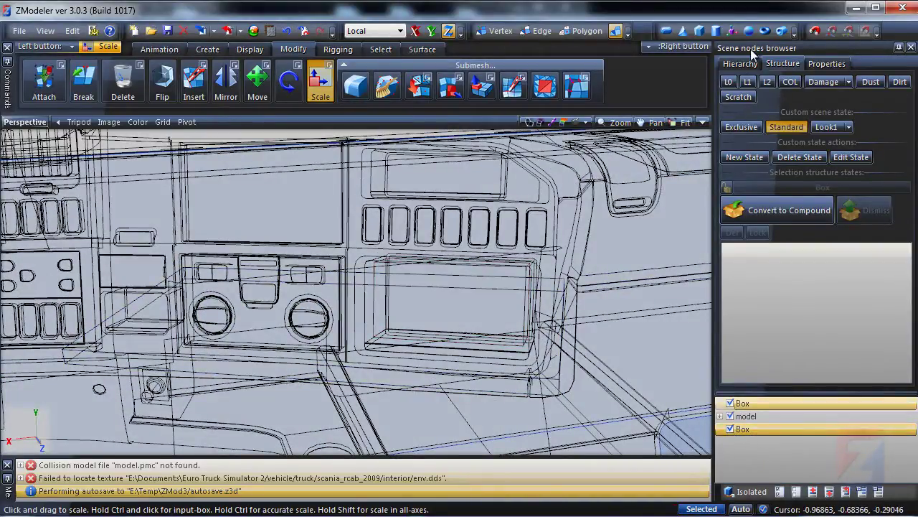
click(733, 31)
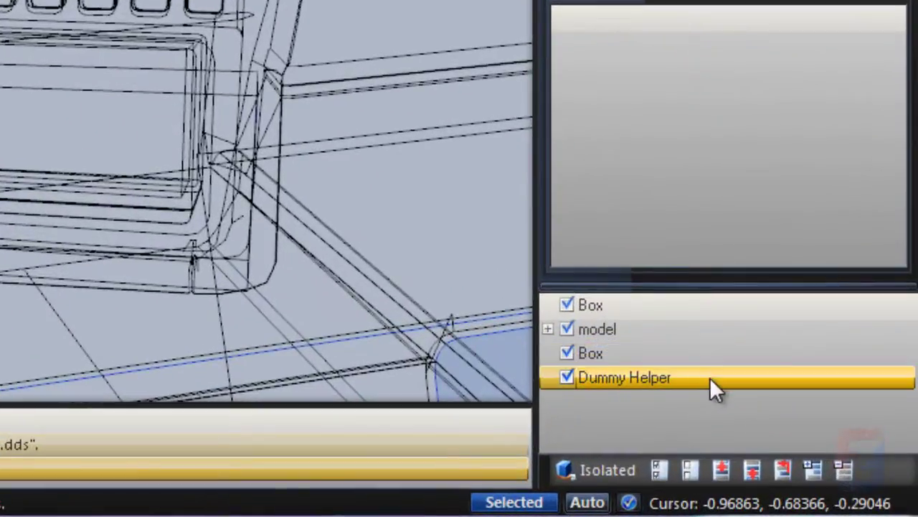
click(709, 376)
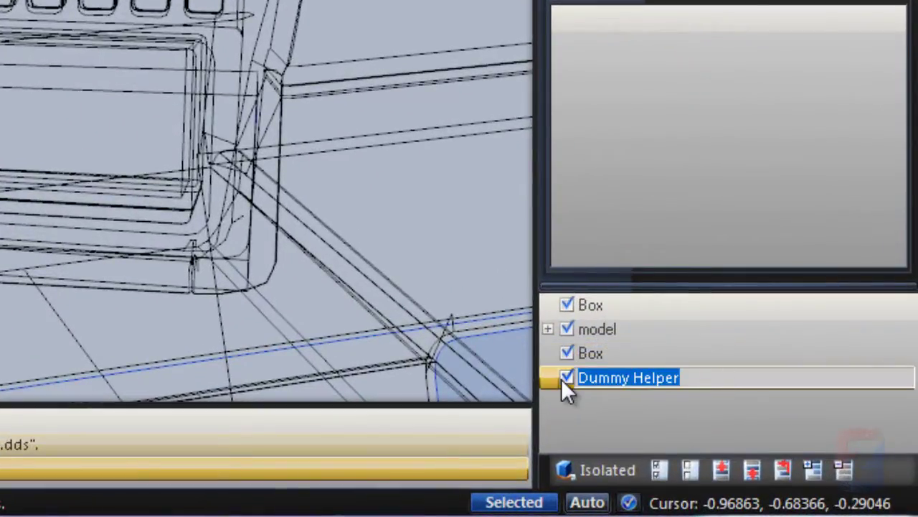
text(shadow boxes)
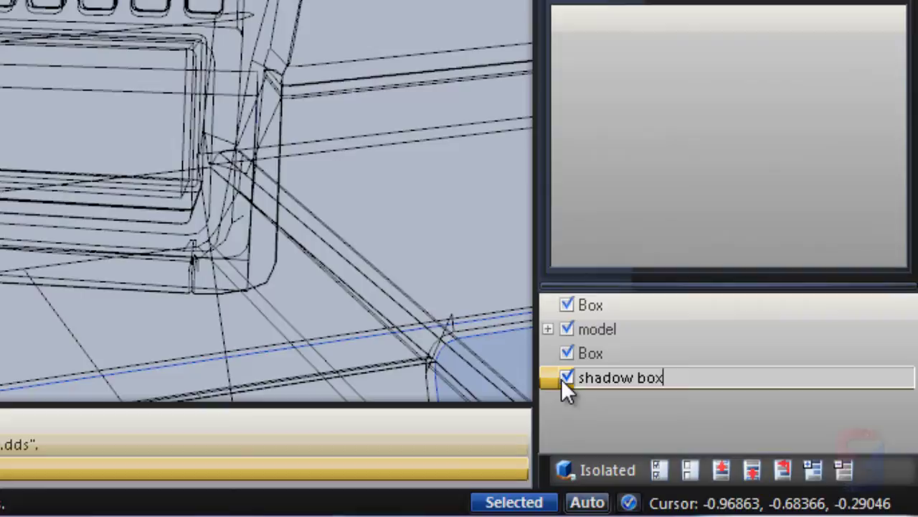
key(Return)
- Make both existing boxes children of the shadow boxes node
drag(597, 352, 607, 388)
click(594, 311)
drag(594, 311, 600, 356)
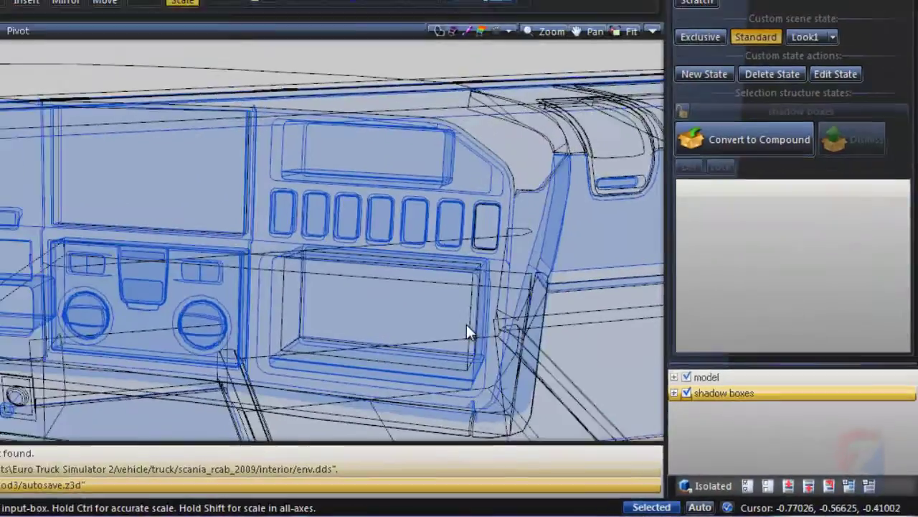
- Create a box about 0.128 × 0.032 × 0.144 in the dashboard's upper slot above the switch row and parent it to shadow boxes
mouse_move(466, 325)
alt+middle_down()
mouse_move(486, 331)
mouse_move(483, 324)
alt+middle_up()
middle_drag(459, 287, 363, 365)
middle_drag(468, 392, 465, 382)
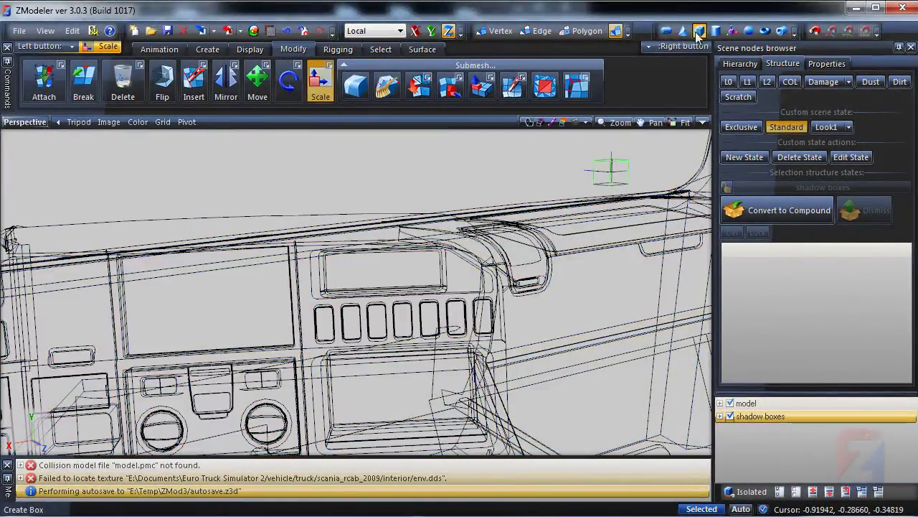
click(699, 32)
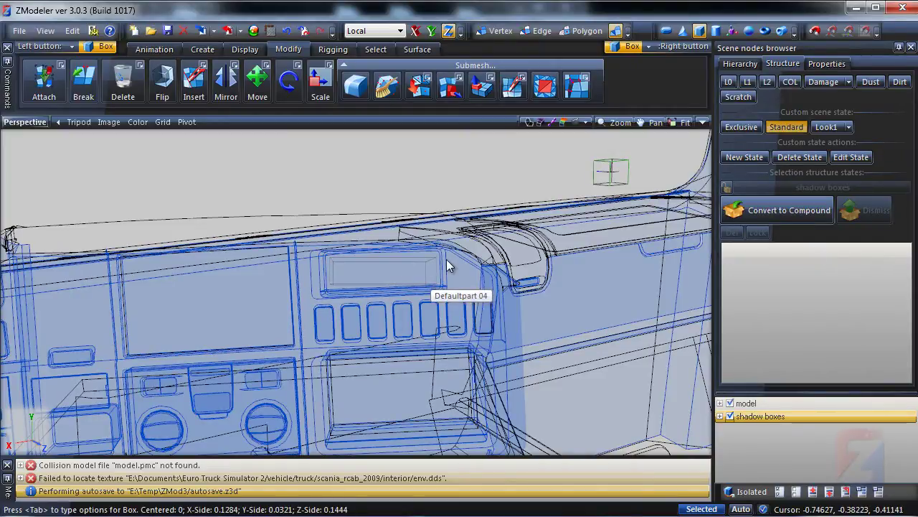
key(Tab)
click(482, 372)
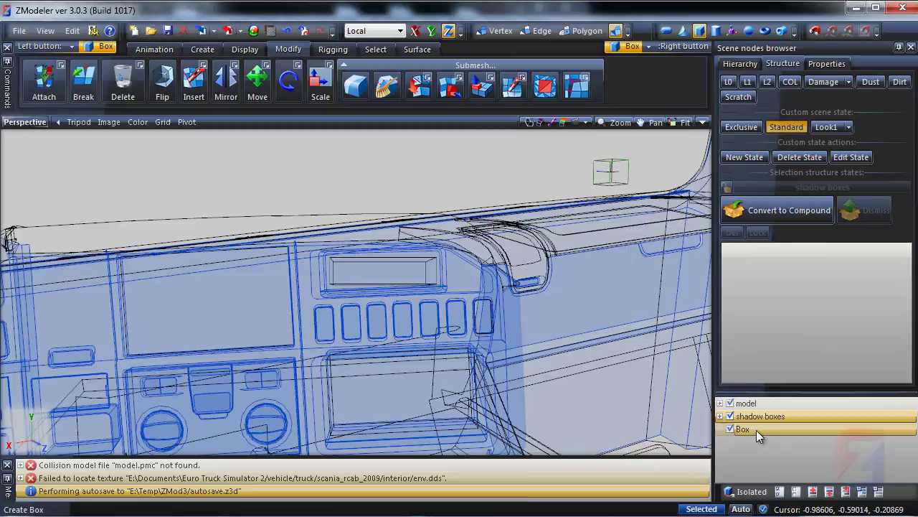
drag(757, 429, 759, 416)
- Select the new upper slot box and move it along its Local Z axis into the dashboard recess
middle_drag(584, 304, 521, 305)
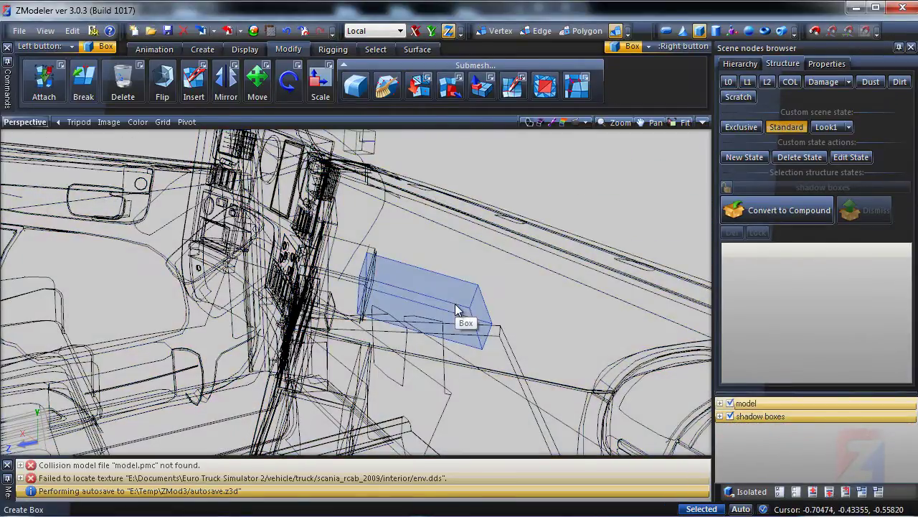
ctrl+click(457, 309)
key(space)
key(m)
middle_drag(463, 308, 475, 306)
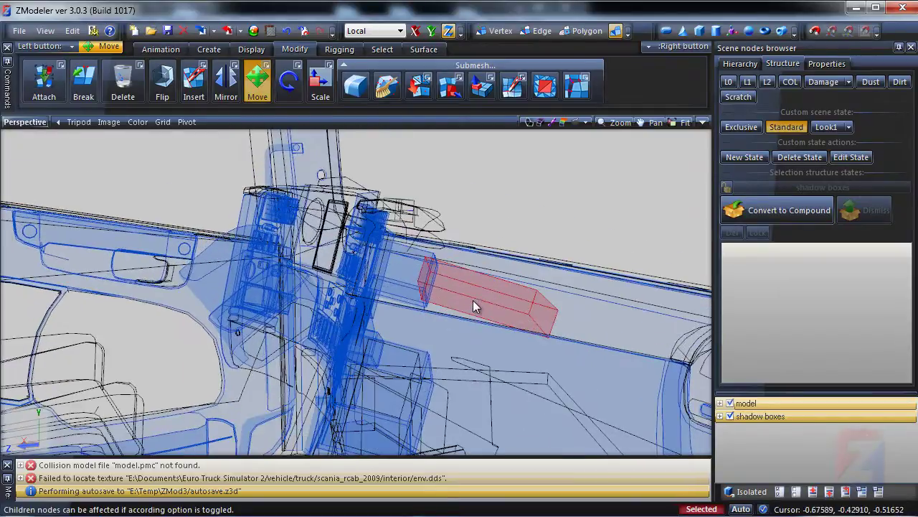
drag(521, 313, 471, 299)
- Shorten the upper slot box's depth by scaling it along Local Z to fit inside the recess
scroll(345, 334, up, 5)
middle_drag(344, 334, 401, 323)
scroll(402, 323, down, 3)
key(s)
drag(569, 328, 582, 289)
middle_drag(582, 289, 492, 349)
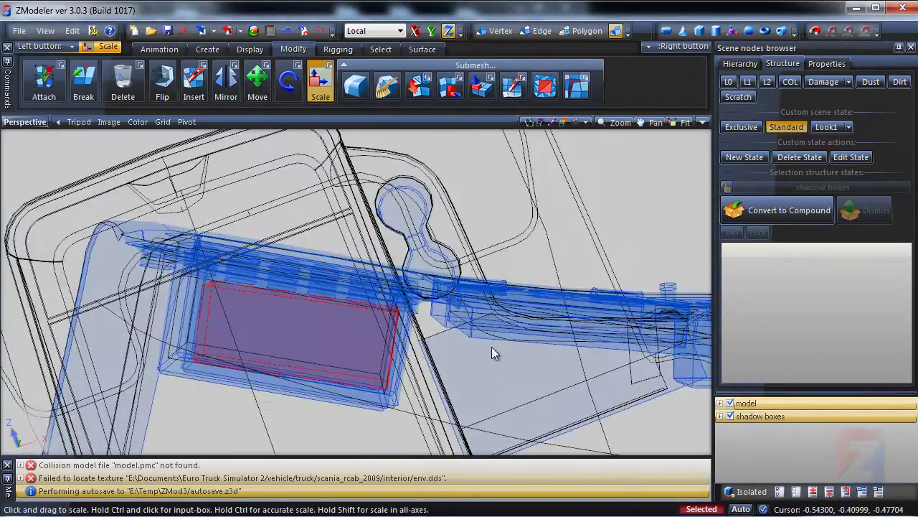
- Set the axes to Screen with X and Y active and rotate the upper slot box from above to line up with its recess
click(289, 81)
click(392, 33)
click(376, 57)
click(415, 30)
click(432, 31)
click(448, 31)
drag(391, 315, 365, 301)
middle_drag(365, 301, 435, 251)
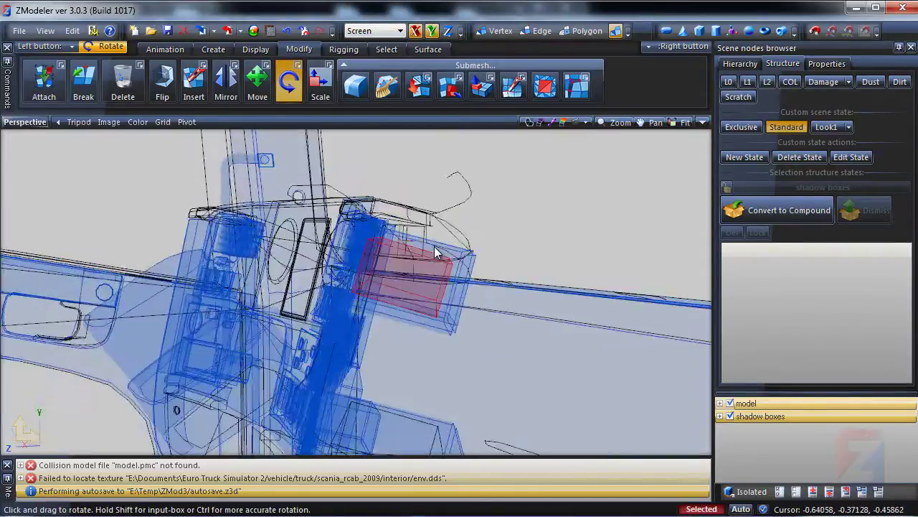
- Rotate the upper slot box from the side and about -2.36° from the front, and nudge it slightly down in its opening
drag(446, 240, 471, 220)
middle_drag(471, 220, 334, 238)
drag(334, 238, 357, 317)
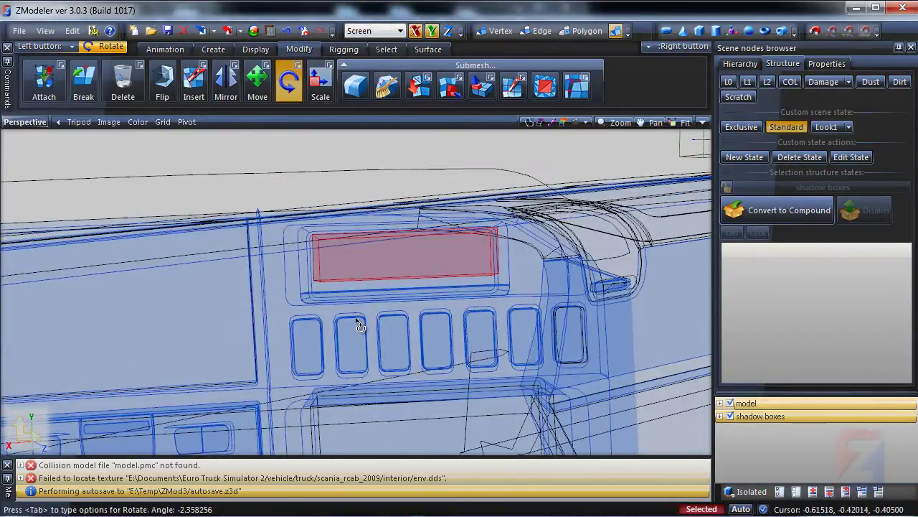
key(m)
drag(365, 262, 364, 269)
middle_drag(366, 274, 401, 337)
- Create a box about 0.061 × 0.028 × 0.056 over the small compartment beside the climate control knobs
scroll(390, 363, up, 5)
click(700, 31)
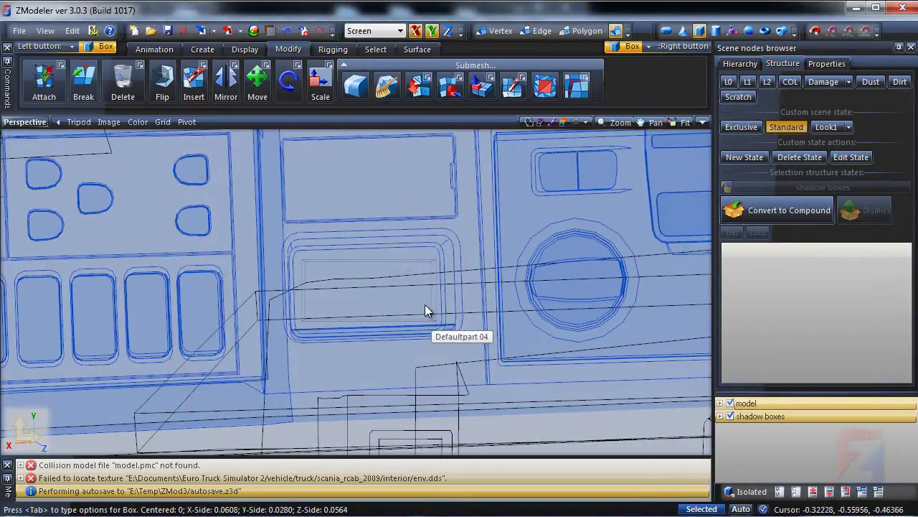
click(468, 349)
middle_drag(467, 349, 21, 455)
- Move the small compartment box along its Local Z axis into the recess and scale its depth to fit
click(258, 80)
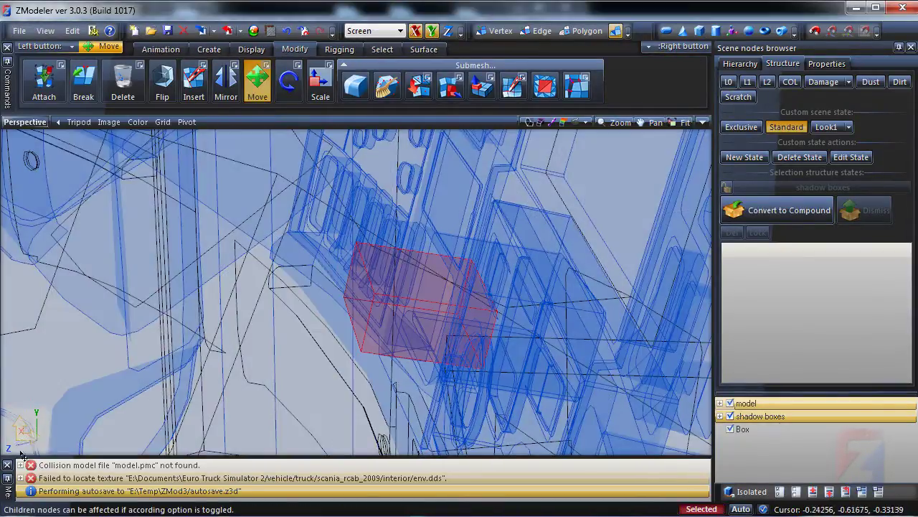
click(15, 449)
drag(445, 316, 516, 316)
middle_drag(516, 316, 487, 344)
click(321, 80)
drag(545, 332, 517, 333)
middle_drag(516, 334, 402, 315)
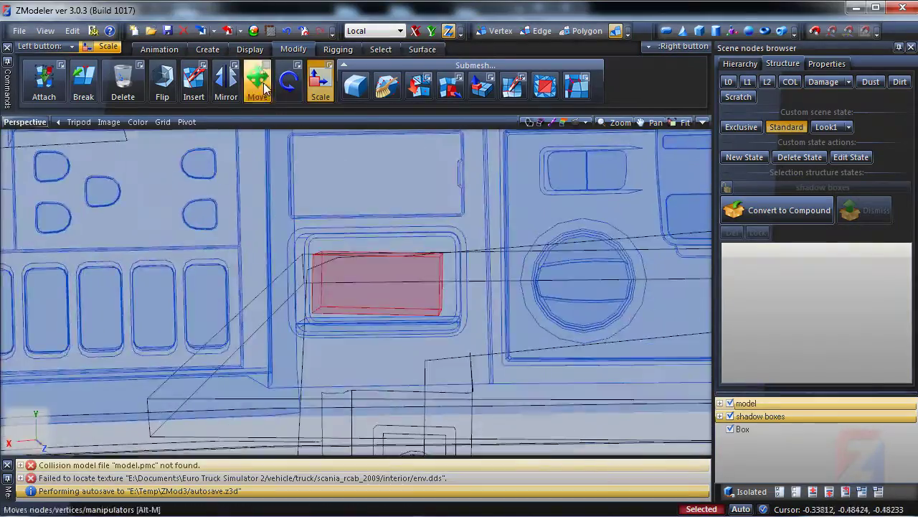
- Reposition the small compartment box inside its recess and rotate it about -1.49° in the front view with Screen axes
click(22, 431)
drag(423, 232, 431, 215)
click(290, 81)
click(25, 430)
middle_drag(416, 333, 416, 355)
drag(416, 355, 413, 359)
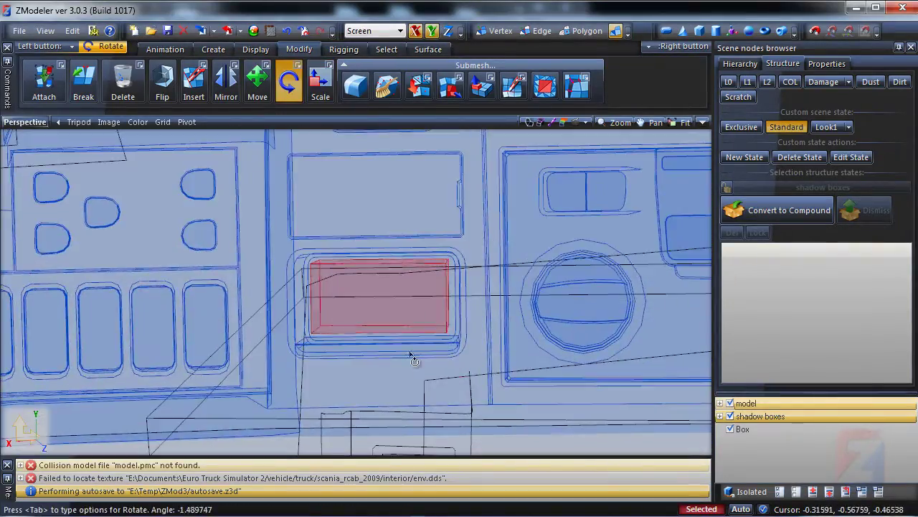
middle_drag(411, 353, 604, 373)
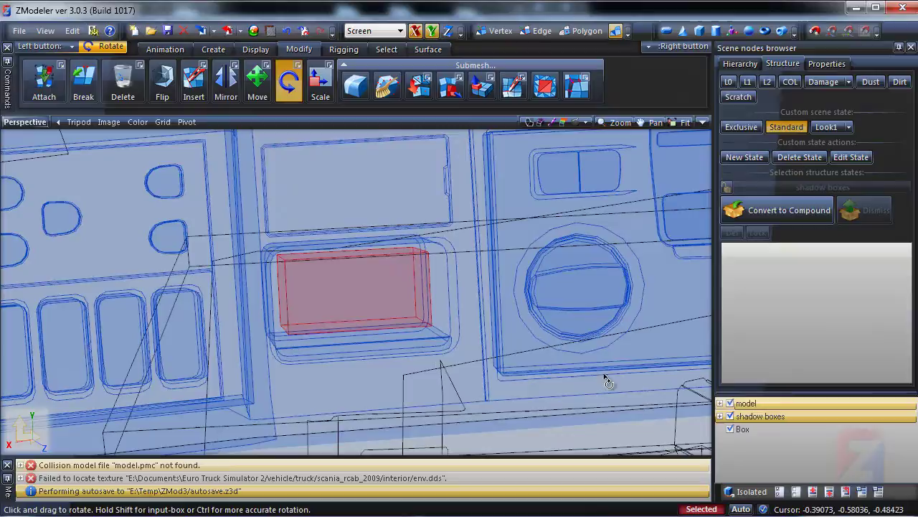
- Parent the small compartment box to the shadow boxes node
key(Escape)
drag(755, 431, 767, 418)
scroll(391, 307, down, 3)
middle_drag(391, 308, 364, 358)
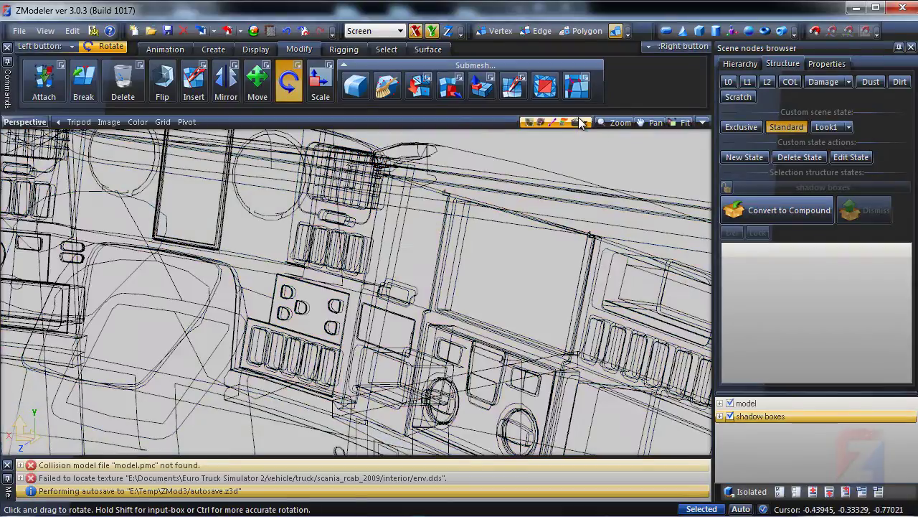
- Turn on the Solid display mode in the Perspective view and examine the overhead compartments
click(552, 122)
click(551, 164)
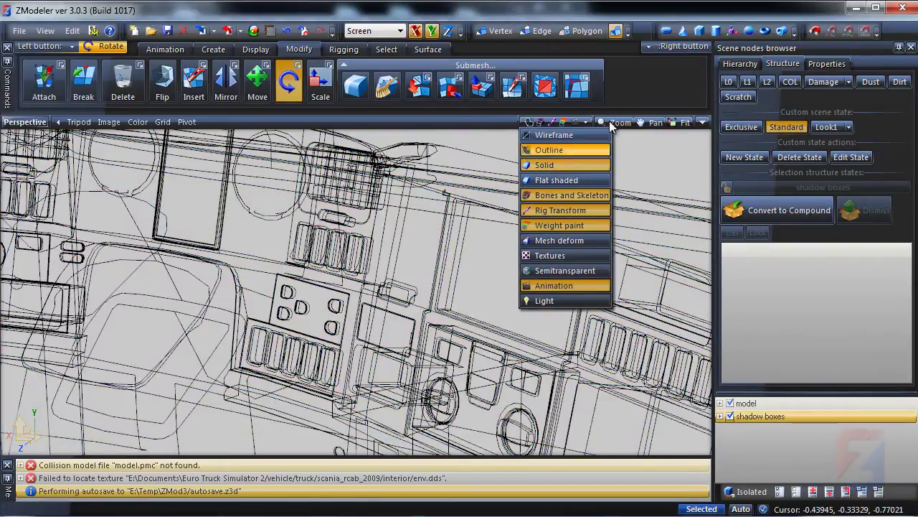
click(586, 123)
mouse_move(268, 257)
middle_down()
mouse_move(407, 334)
mouse_move(388, 322)
mouse_move(392, 339)
mouse_move(401, 332)
mouse_move(369, 273)
mouse_move(399, 324)
mouse_move(223, 324)
mouse_move(352, 334)
mouse_move(358, 295)
mouse_move(312, 292)
mouse_move(408, 389)
mouse_move(380, 285)
mouse_move(345, 277)
mouse_move(360, 284)
middle_up()
scroll(403, 322, down, 2)
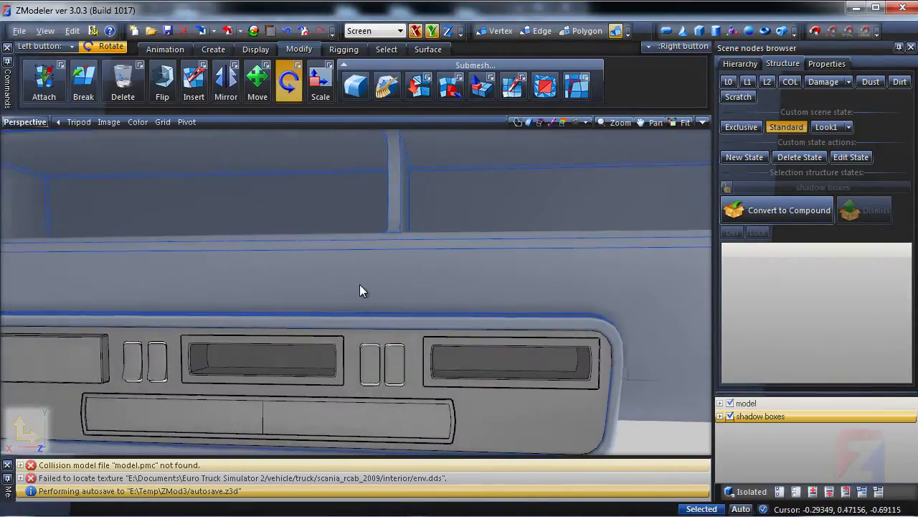
- Turn off the Solid display mode and parent the three overhead compartment boxes to shadow boxes
click(573, 122)
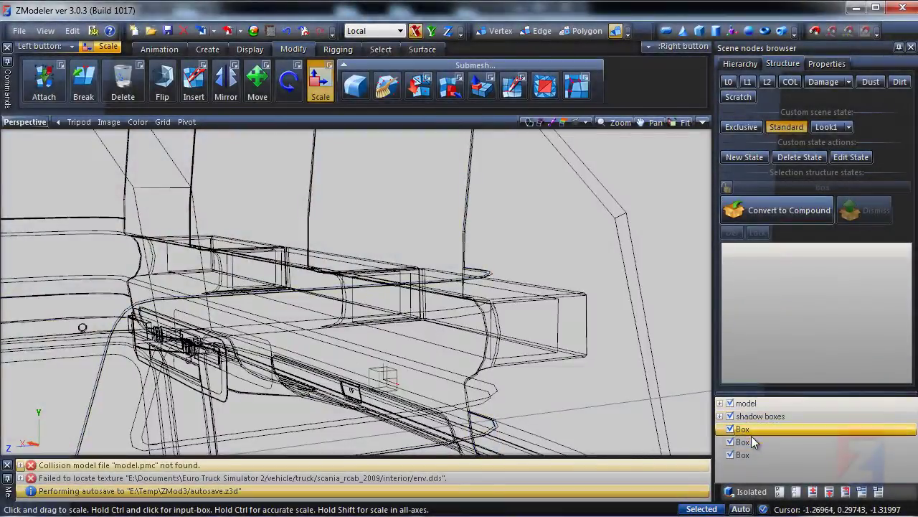
drag(757, 433, 762, 417)
middle_drag(356, 267, 416, 234)
- Turn the Solid display mode back on in the Perspective view to show the shaded cab interior
click(573, 122)
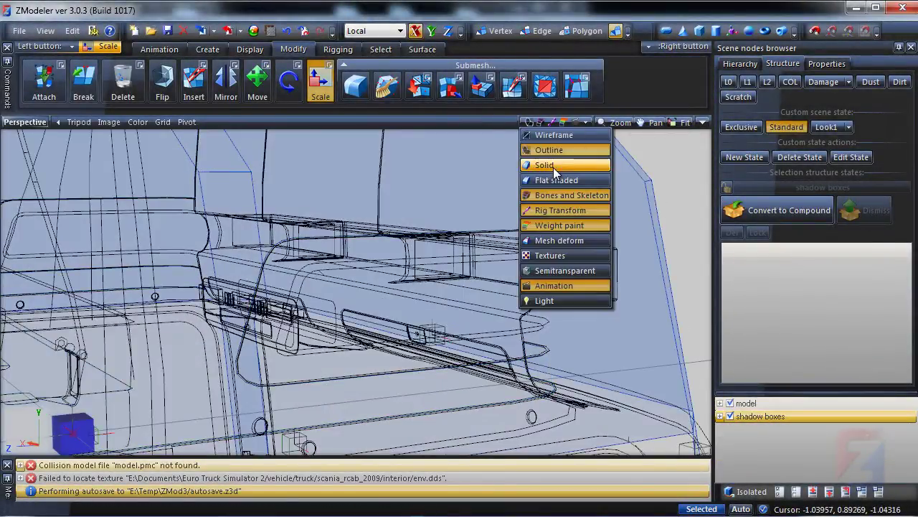
click(528, 138)
mouse_move(432, 279)
middle_down()
mouse_move(454, 301)
mouse_move(478, 292)
mouse_move(474, 280)
mouse_move(500, 318)
mouse_move(400, 323)
mouse_move(252, 369)
mouse_move(373, 343)
mouse_move(371, 228)
mouse_move(354, 244)
mouse_move(351, 285)
mouse_move(445, 337)
mouse_move(685, 399)
mouse_move(520, 318)
mouse_move(464, 355)
middle_up()
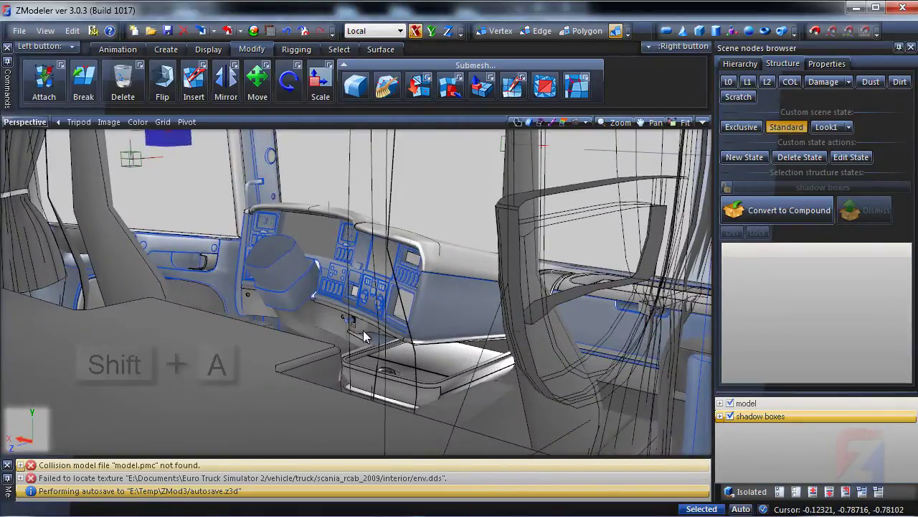
- Select all nodes in the scene and turn off the Outline display mode in the Perspective view
key(shift+a)
middle_drag(364, 336, 528, 176)
click(556, 122)
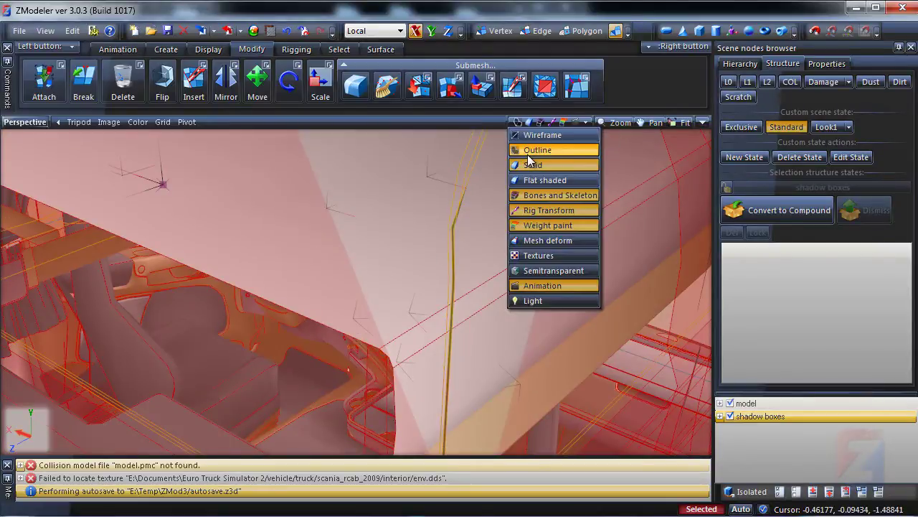
click(552, 134)
mouse_move(393, 243)
middle_down()
mouse_move(406, 218)
mouse_move(379, 283)
mouse_move(372, 349)
mouse_move(419, 316)
mouse_move(389, 373)
mouse_move(391, 266)
mouse_move(393, 287)
middle_up()
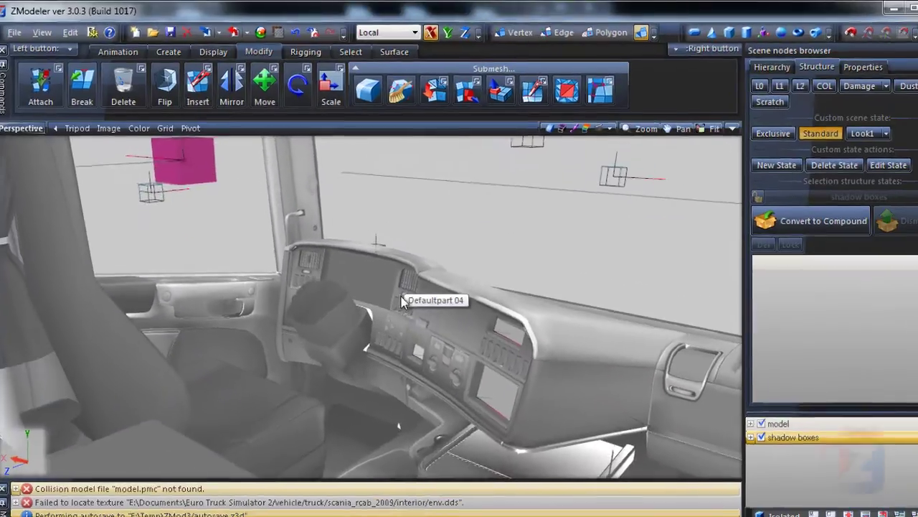
- Calculate self shadows on the selected geometry and set their Max Range to 6
click(381, 50)
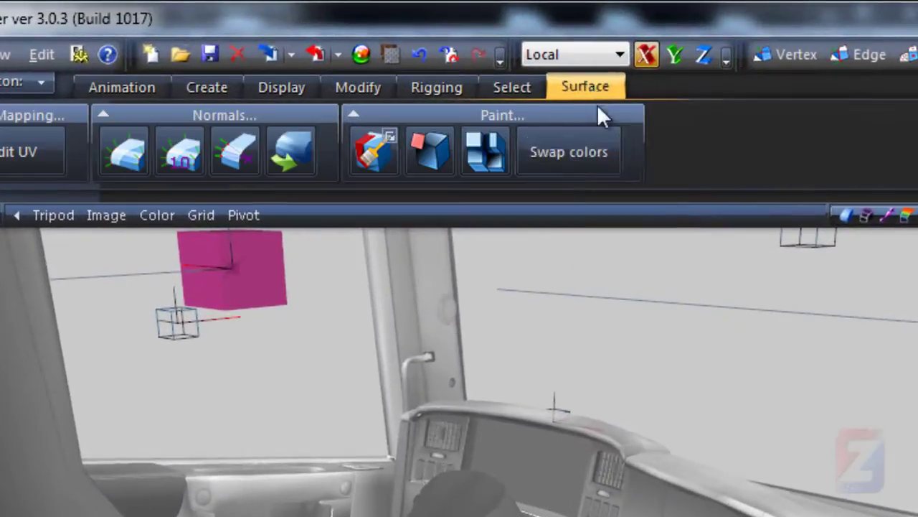
click(486, 152)
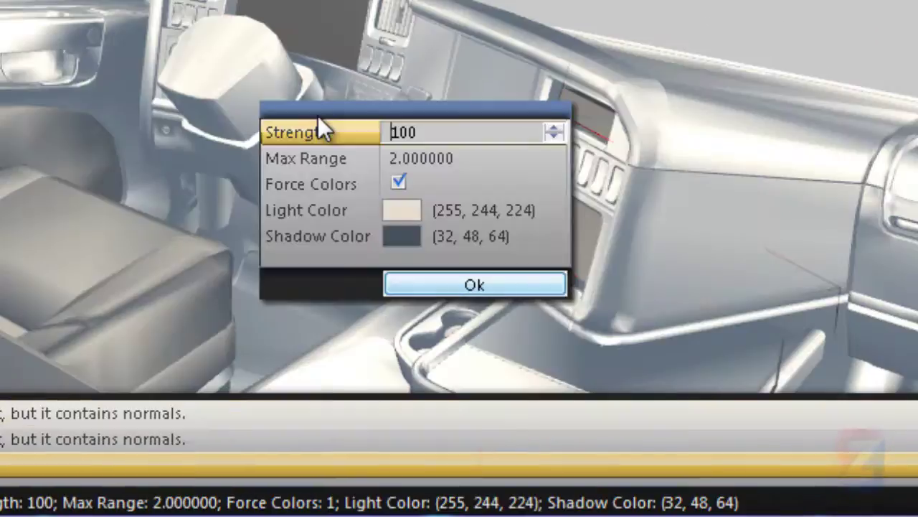
click(439, 156)
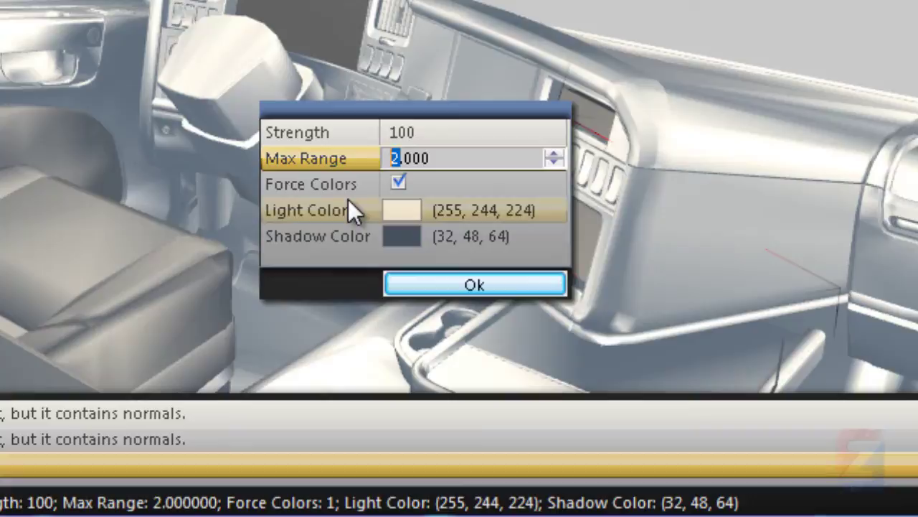
text(6)
key(Return)
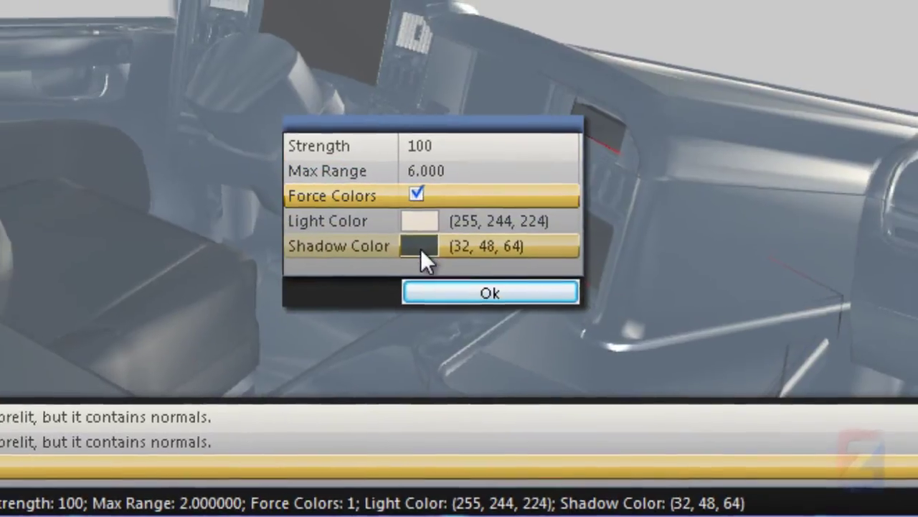
- Recalculate the self shadows with a black shadow color (0, 0, 0) and a light color of (145, 145, 145)
click(403, 237)
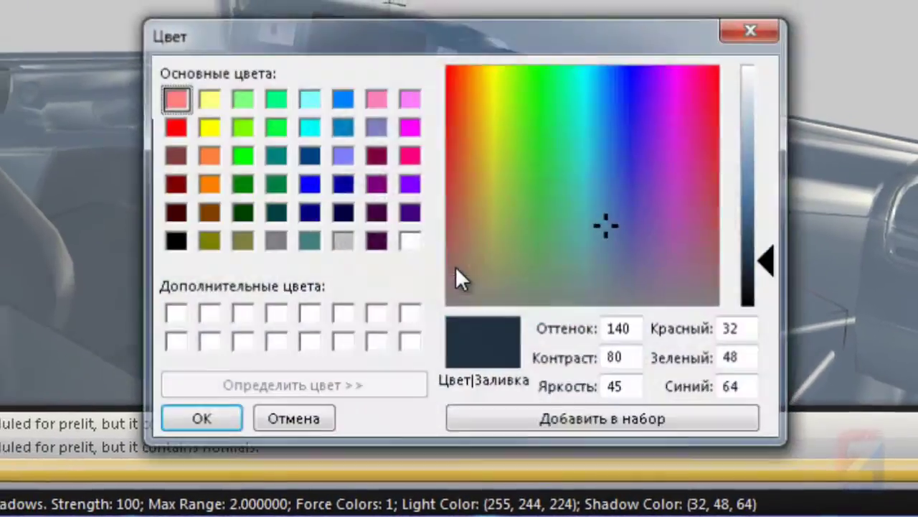
click(199, 250)
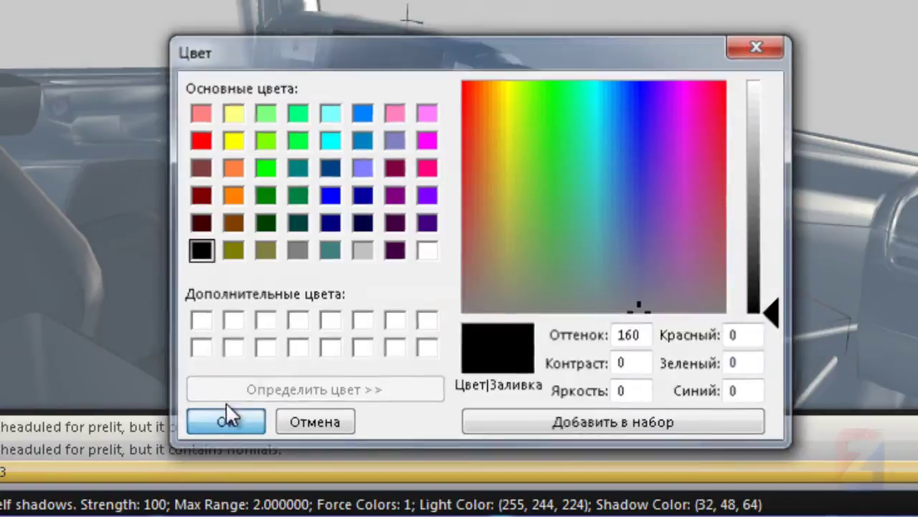
click(228, 420)
click(462, 250)
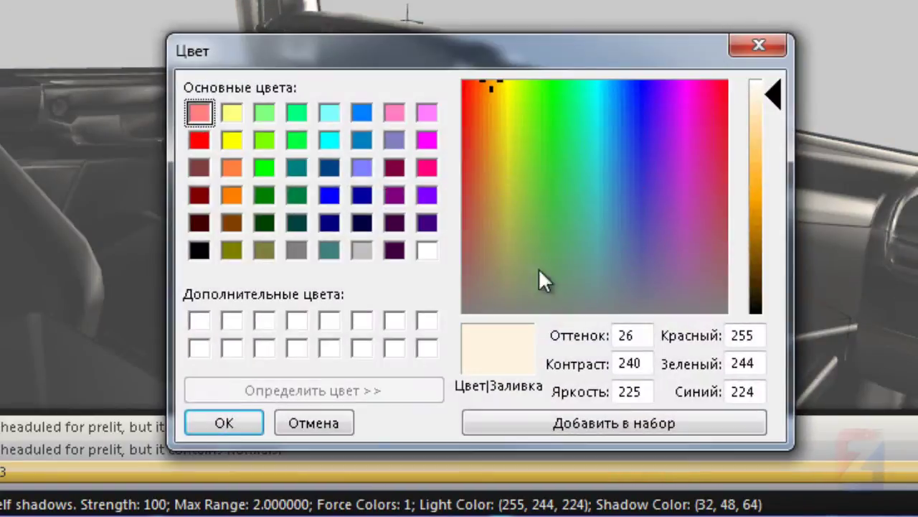
click(303, 251)
drag(776, 195, 779, 179)
click(233, 424)
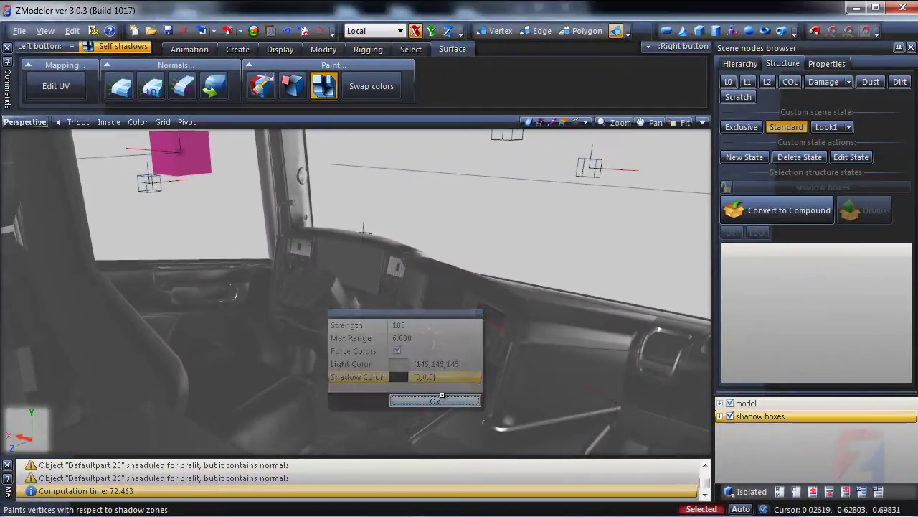
click(528, 316)
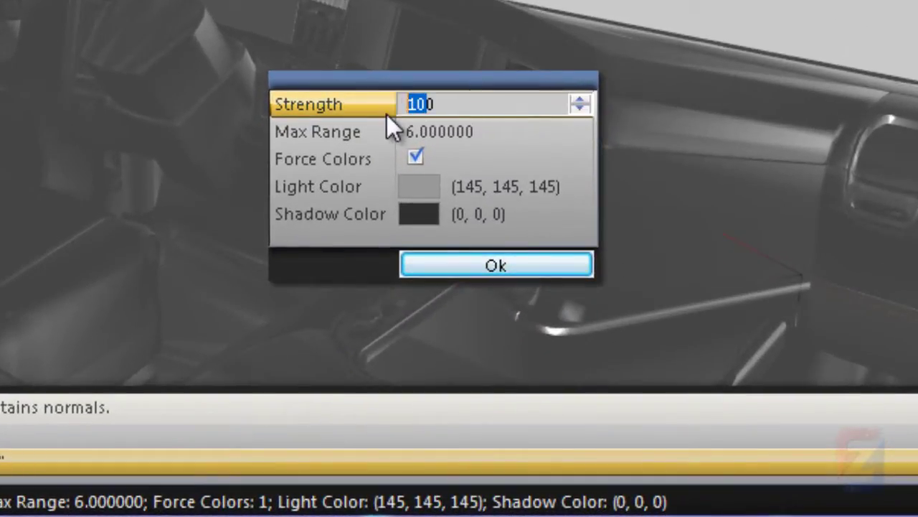
- Set the self shadows' Strength to 40 and Max Range to 1.2
text(40)
key(Tab)
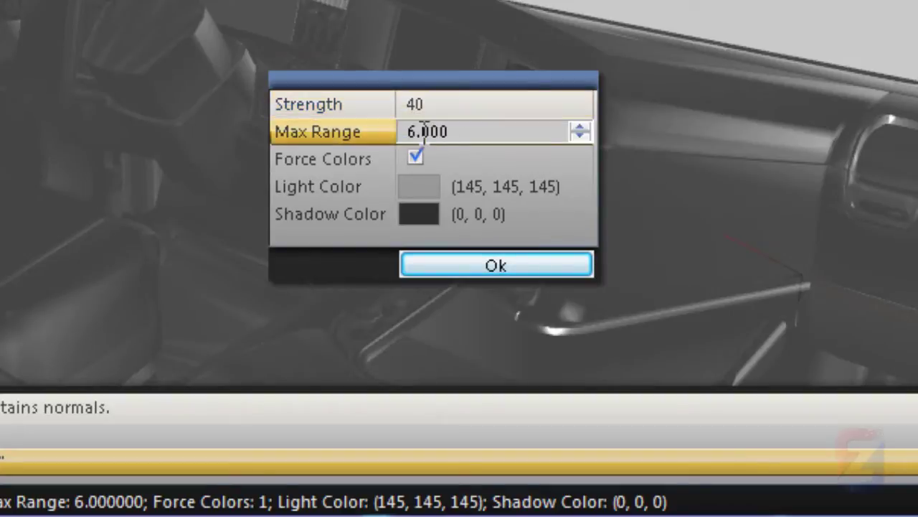
text(1)
key(Right)
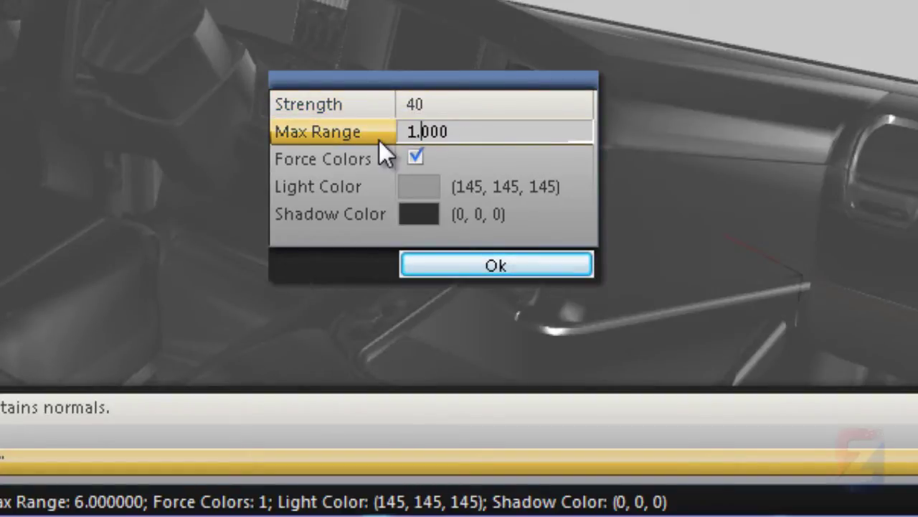
key(shift+Right)
text(2)
key(Tab)
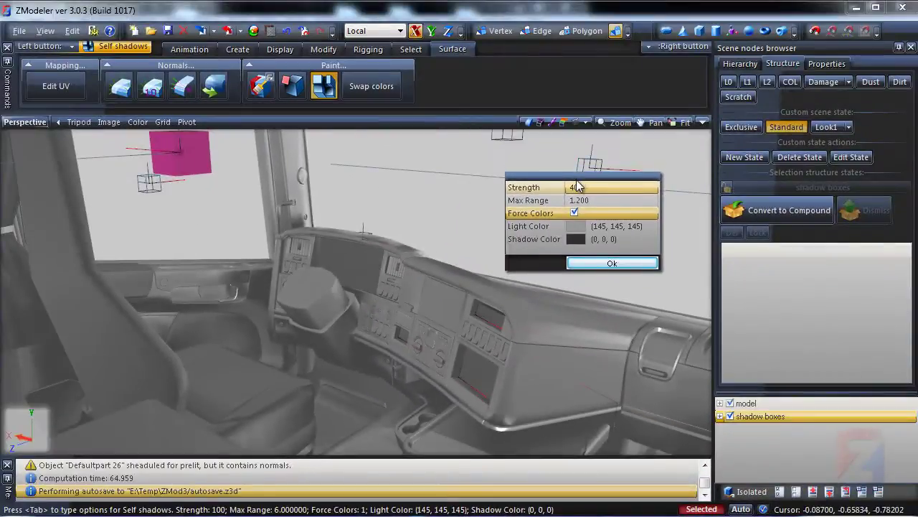
- Darken the self shadows' light color to (120, 120, 120) and calculate another shadow pass on the cab interior
drag(577, 179, 576, 184)
click(579, 234)
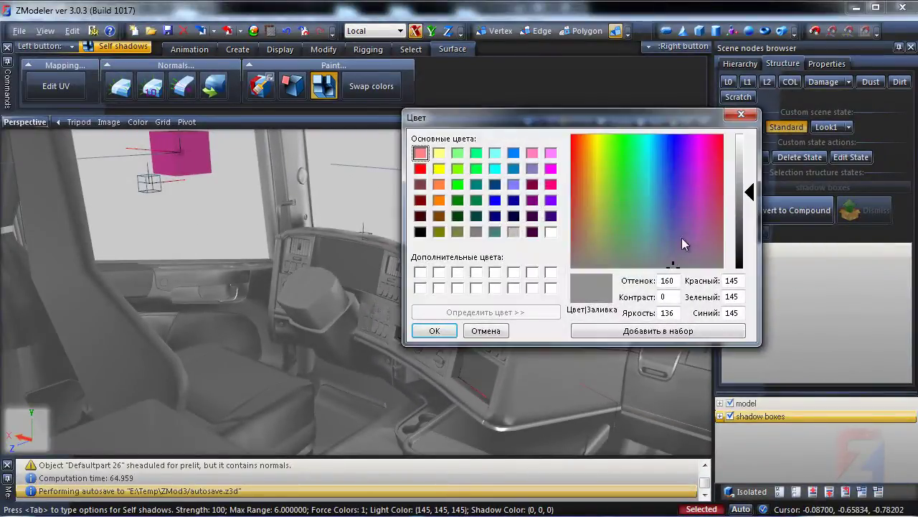
drag(755, 201, 750, 207)
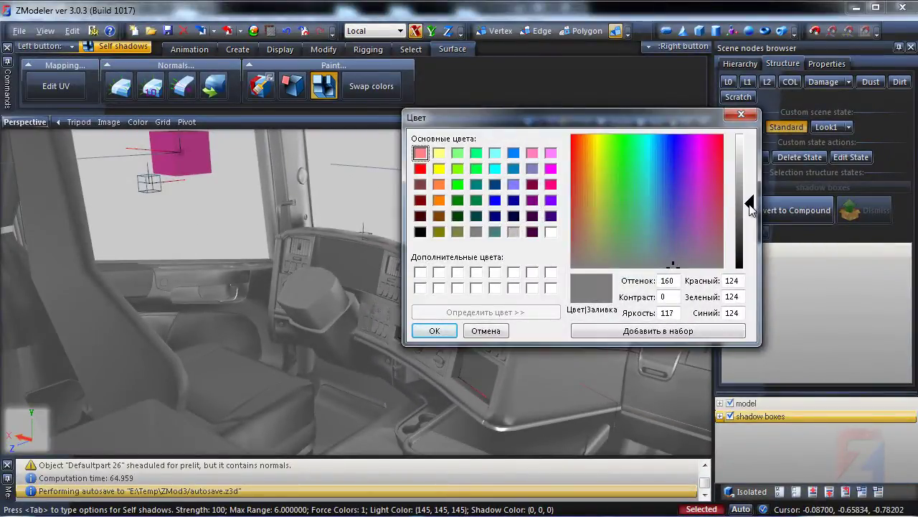
click(448, 328)
click(594, 268)
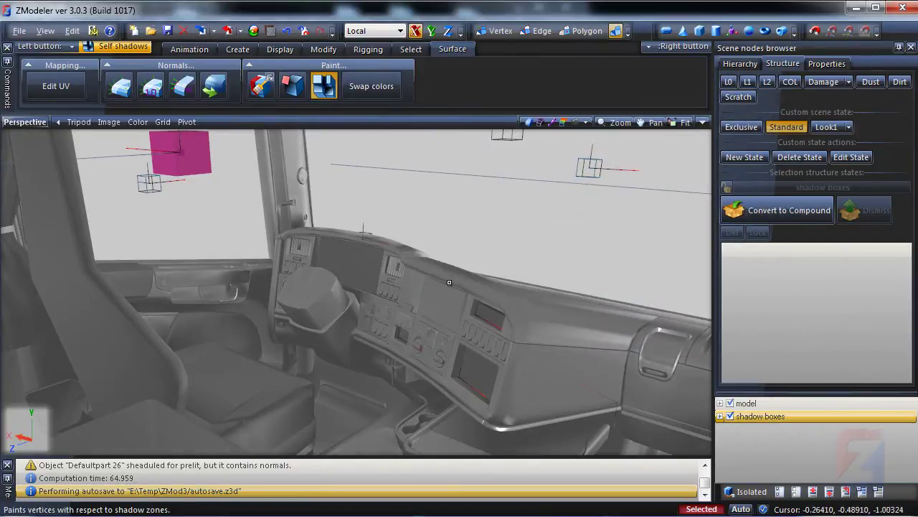
click(335, 318)
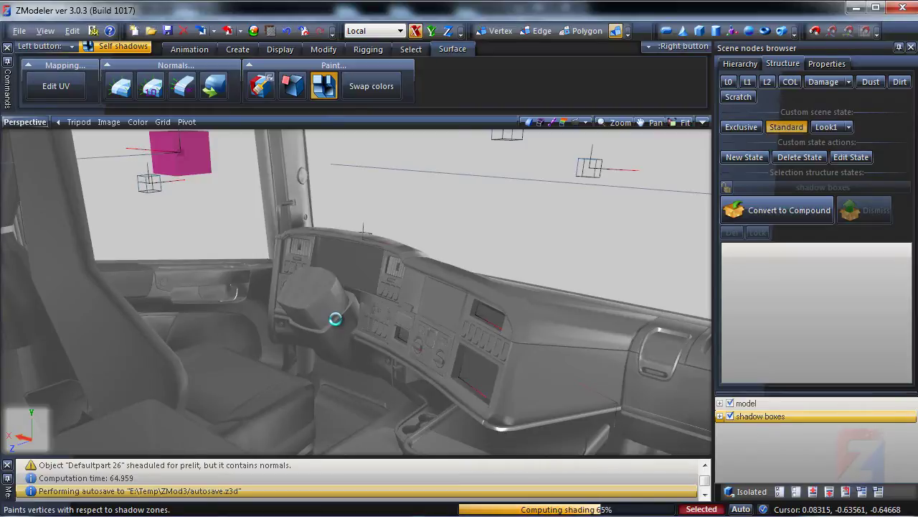
- Set the self shadows' Strength to 30 and Max Range to 0.3 for a finer shadow pass on the dashboard
right_click(336, 319)
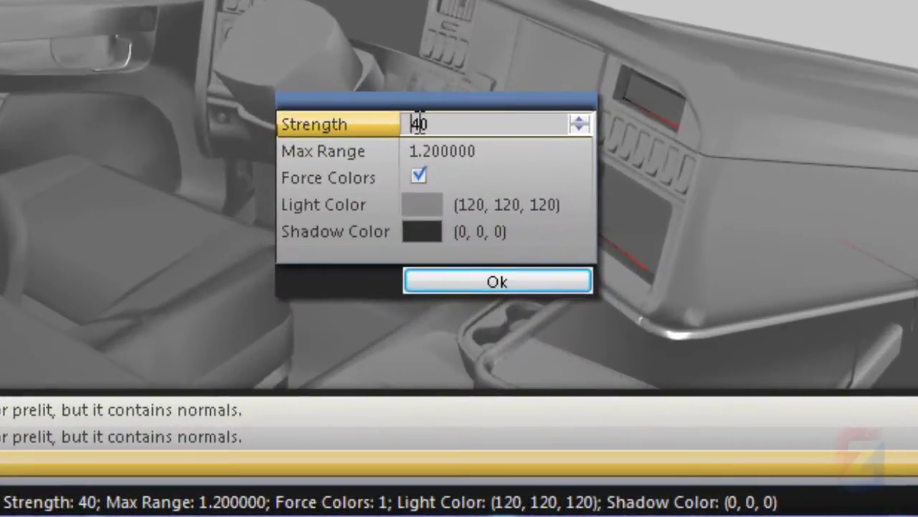
click(439, 153)
key(shift+Home)
text(0)
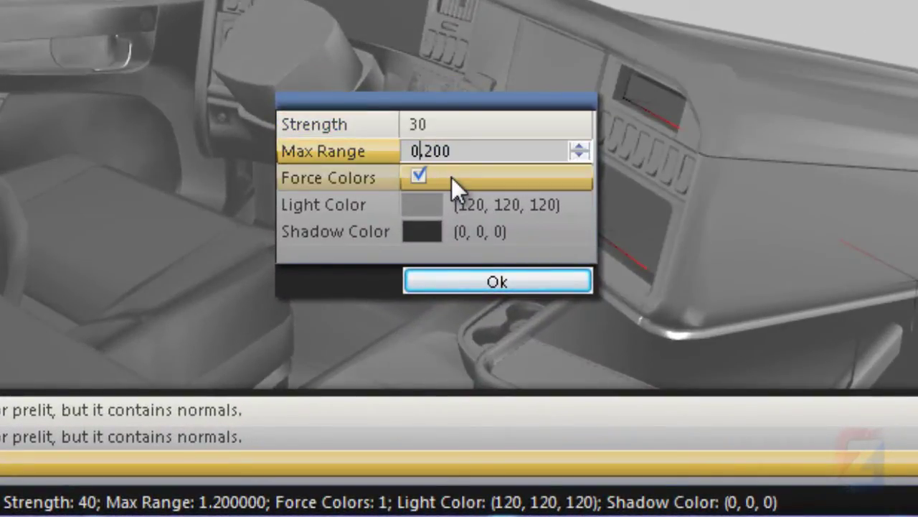
key(shift+Right)
text(3)
click(452, 178)
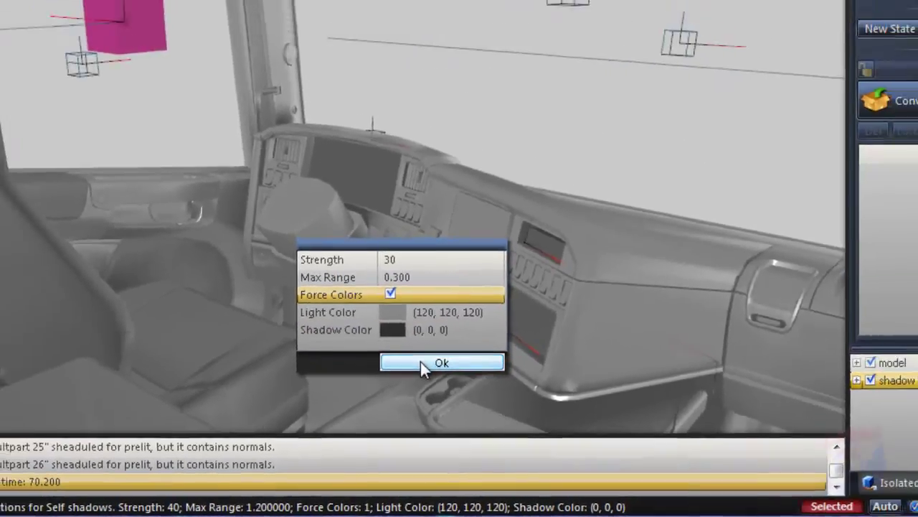
click(420, 362)
middle_drag(390, 355, 452, 426)
scroll(385, 350, up, 4)
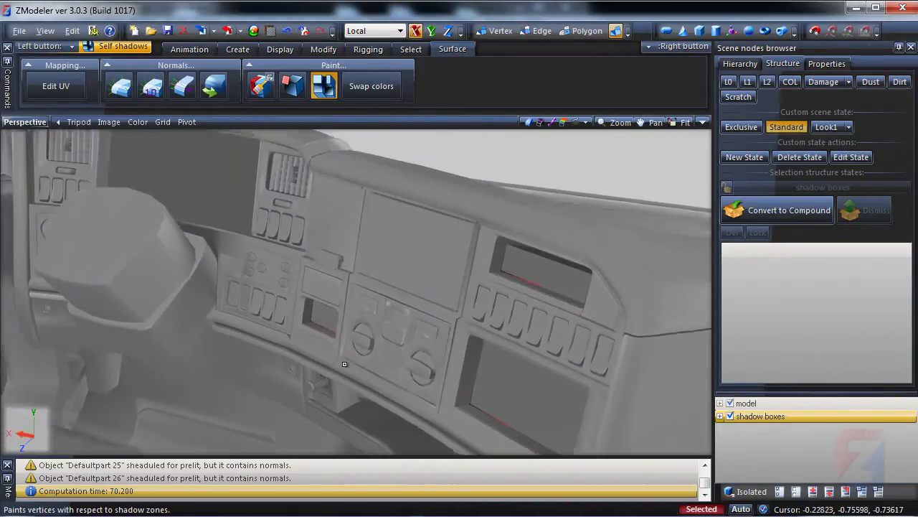
scroll(368, 332, up, 2)
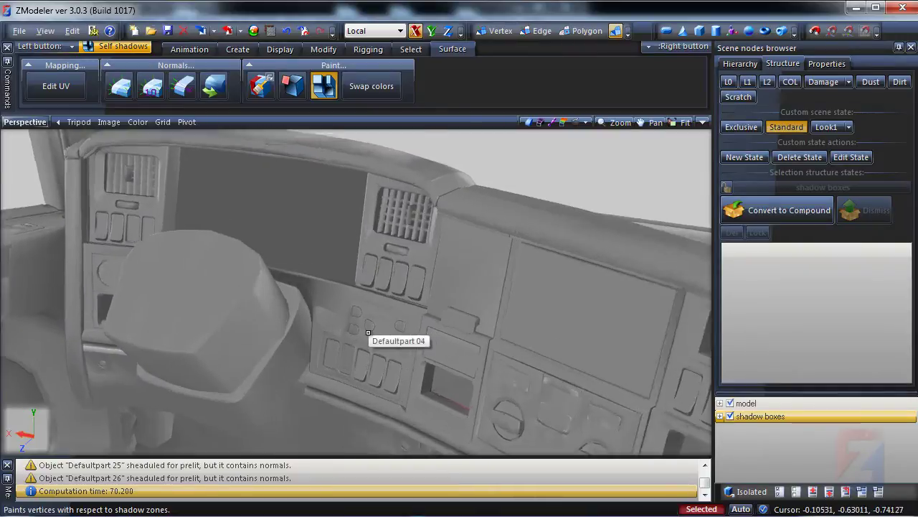
mouse_move(368, 332)
middle_down()
mouse_move(400, 334)
mouse_move(330, 312)
middle_up()
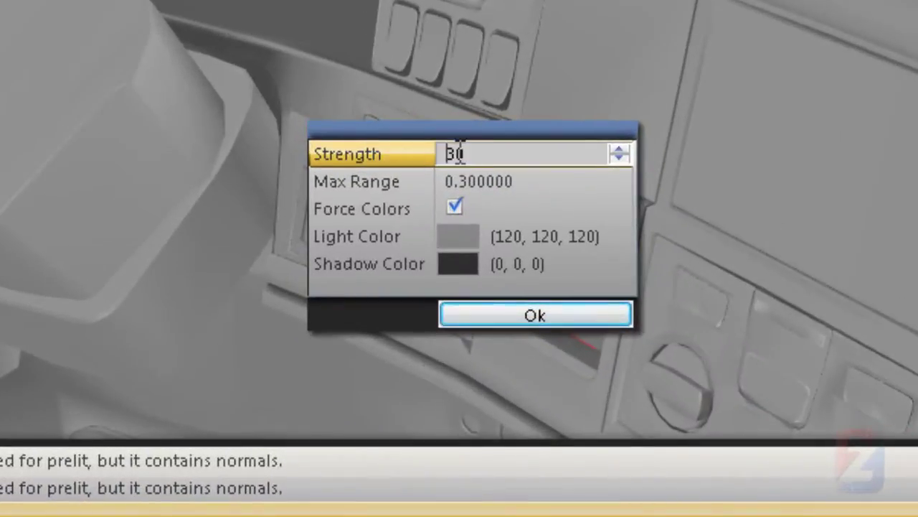
- Set the self shadows' Strength to 20 and Max Range to 0.1
drag(456, 153, 429, 152)
text(2)
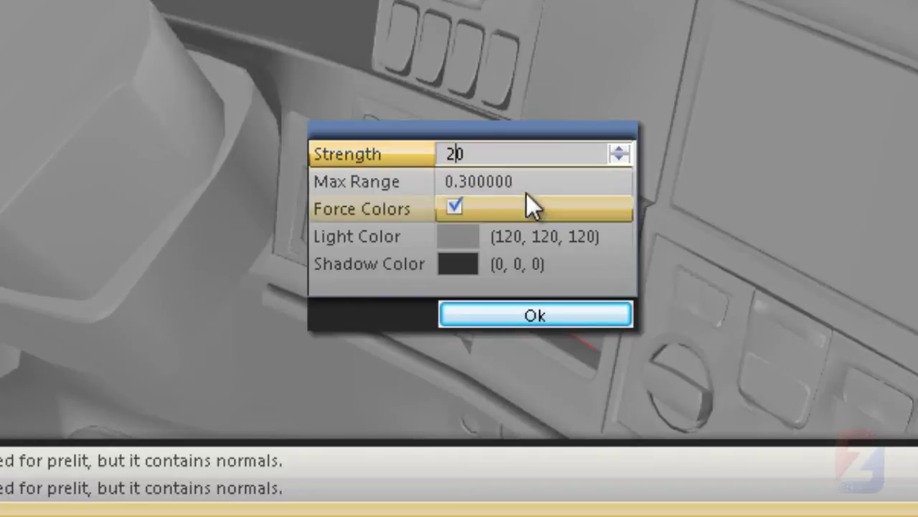
click(507, 182)
click(463, 182)
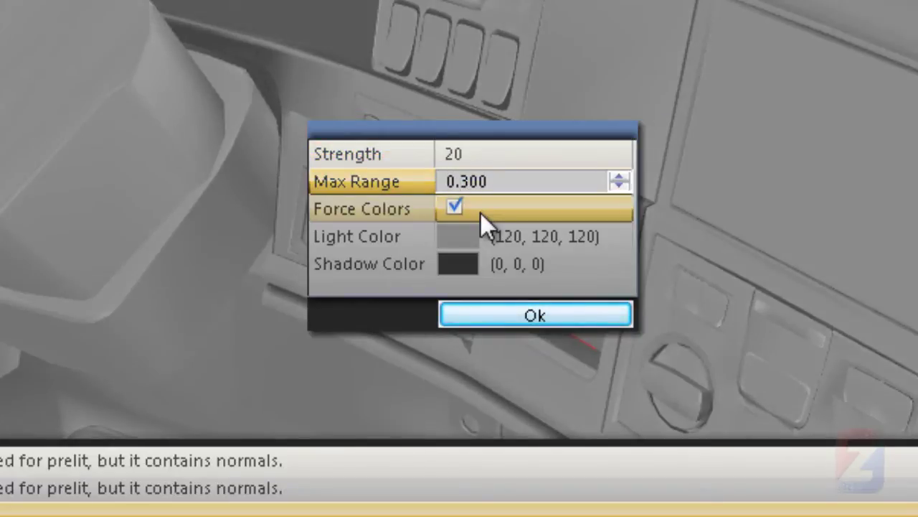
key(shift+Right)
key(shift+Right)
text(10)
key(Return)
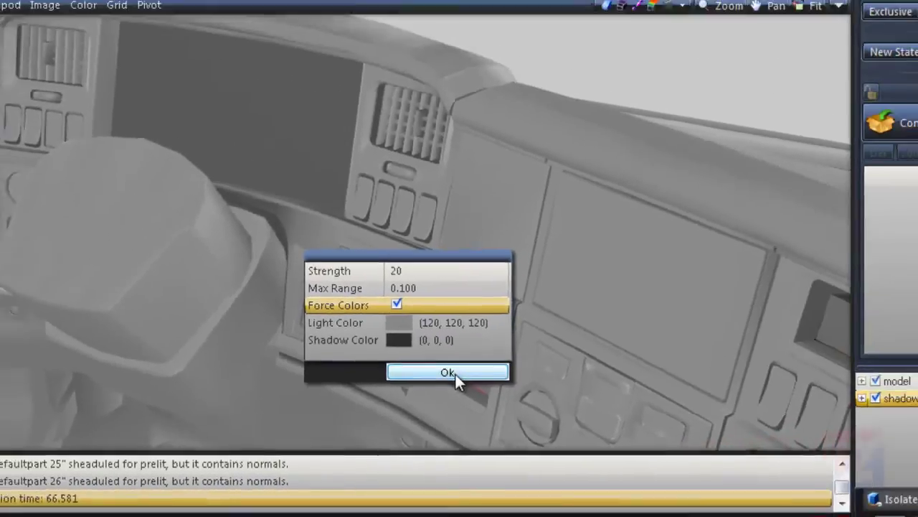
click(520, 332)
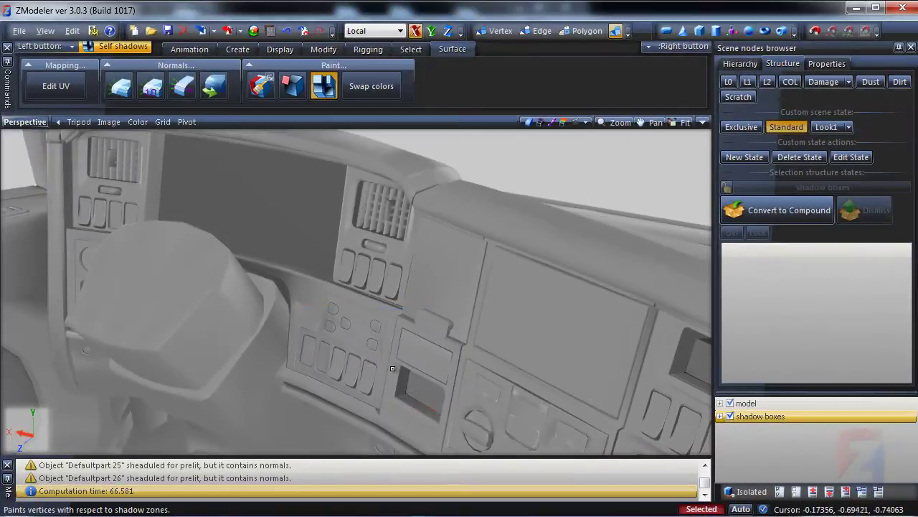
- Examine the shading around the dashboard vents, switches and knobs, the lower console and the overhead compartments
middle_drag(392, 364, 274, 258)
scroll(462, 271, up, 5)
scroll(463, 268, down, 6)
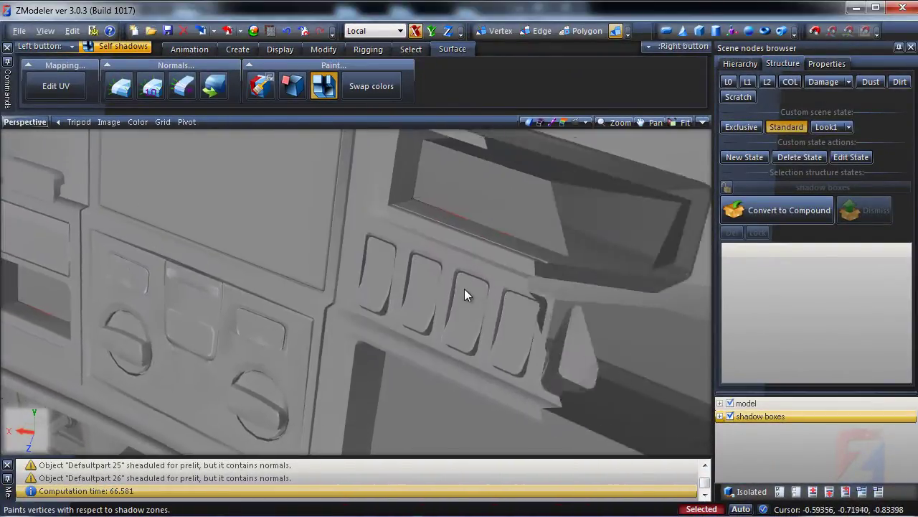
scroll(467, 305, up, 2)
mouse_move(275, 316)
middle_down()
mouse_move(399, 321)
mouse_move(495, 350)
middle_up()
middle_drag(146, 256, 403, 327)
middle_drag(320, 301, 355, 244)
scroll(435, 193, down, 1)
scroll(428, 210, up, 3)
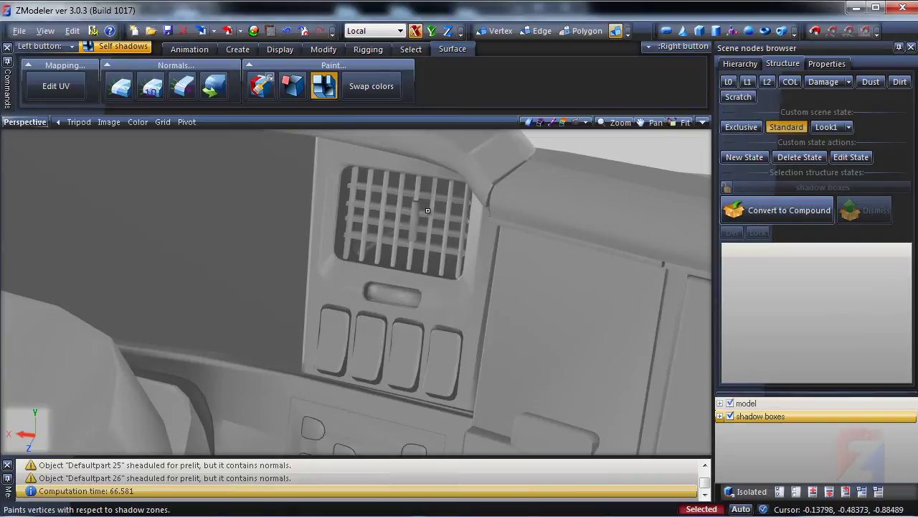
middle_drag(260, 235, 612, 339)
middle_drag(402, 330, 574, 280)
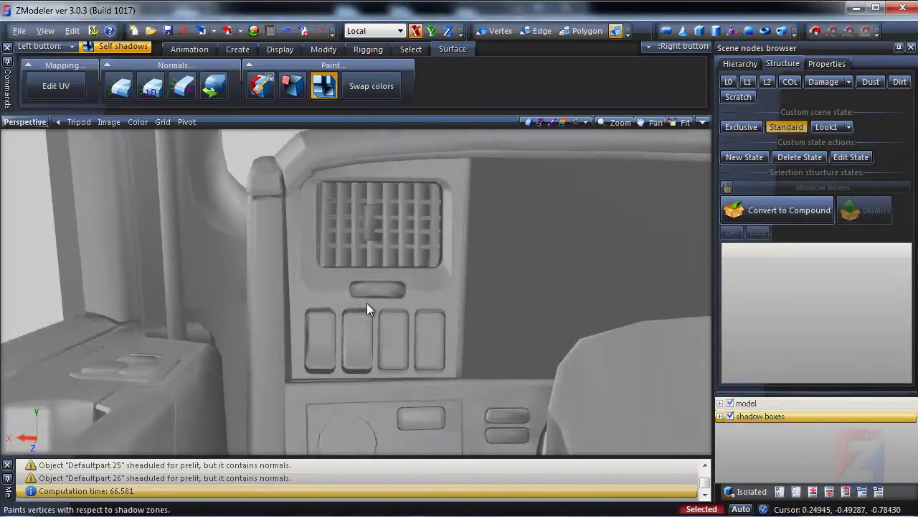
middle_drag(366, 306, 591, 249)
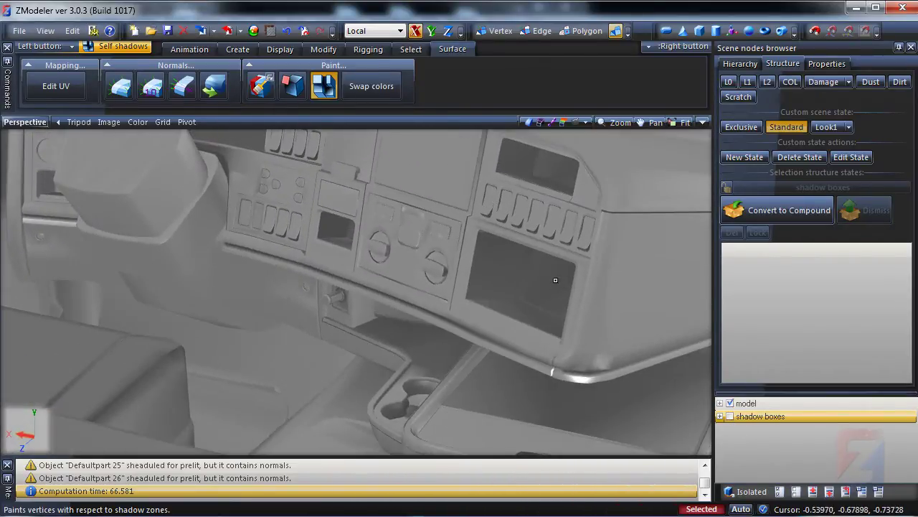
middle_drag(556, 280, 419, 301)
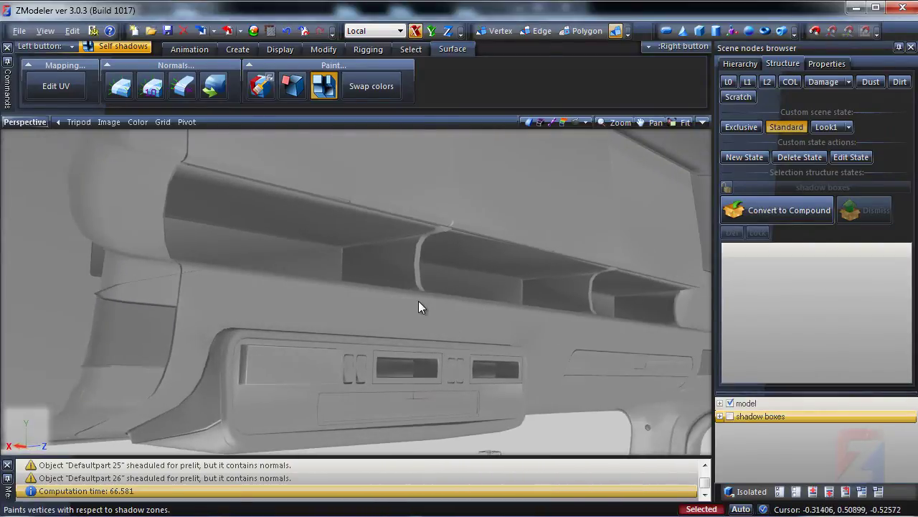
middle_drag(482, 353, 433, 281)
scroll(471, 320, down, 3)
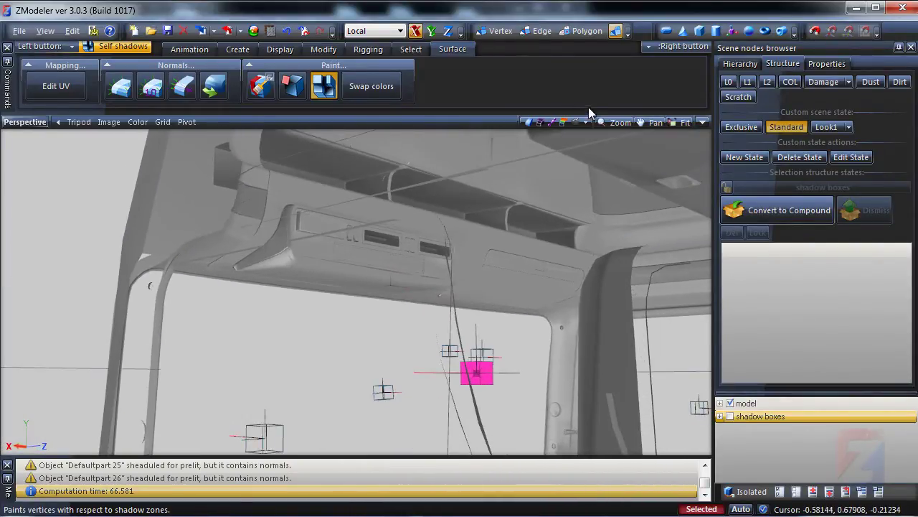
- Turn on the Textures and Light display modes in the Perspective view to show the shaded interior textured and lit
click(534, 122)
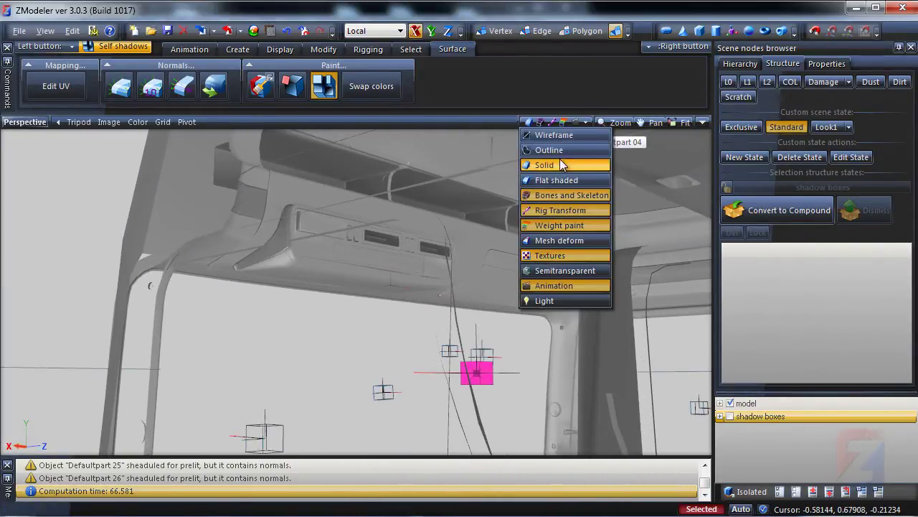
click(550, 256)
middle_drag(522, 314, 492, 223)
middle_drag(445, 244, 461, 264)
click(555, 123)
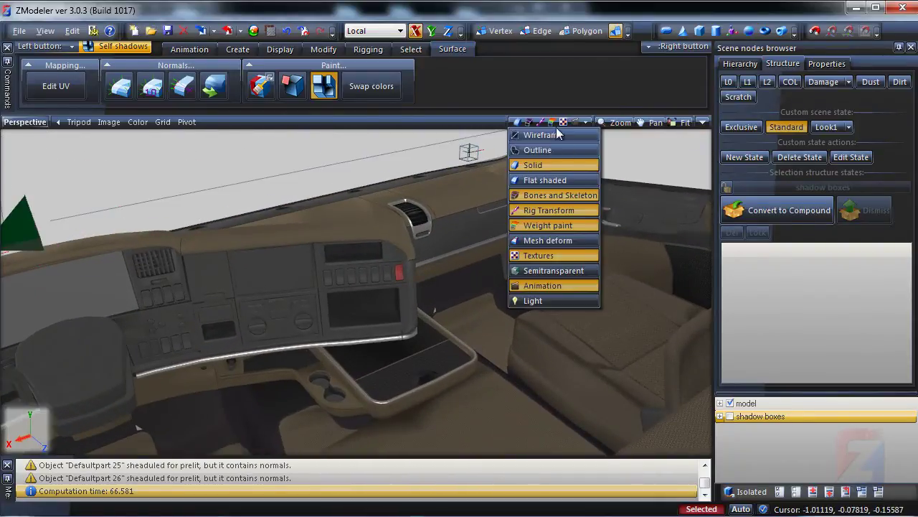
click(531, 302)
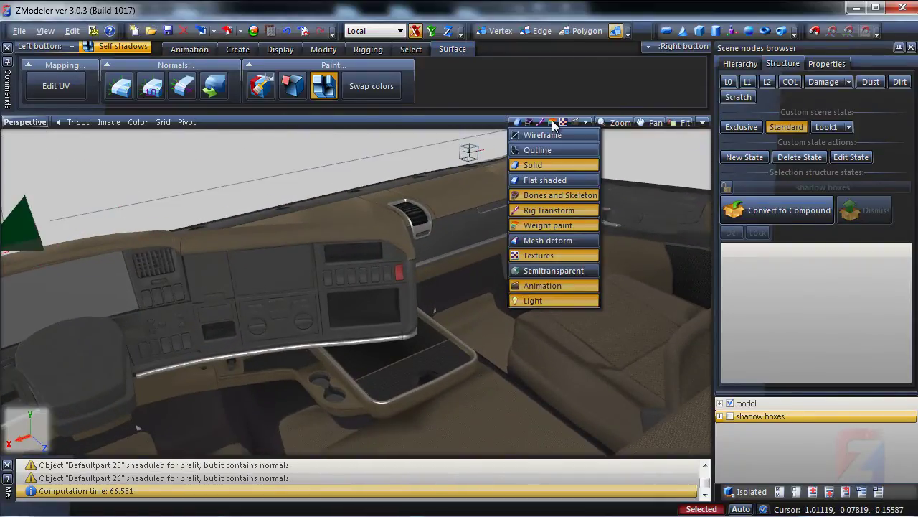
click(555, 122)
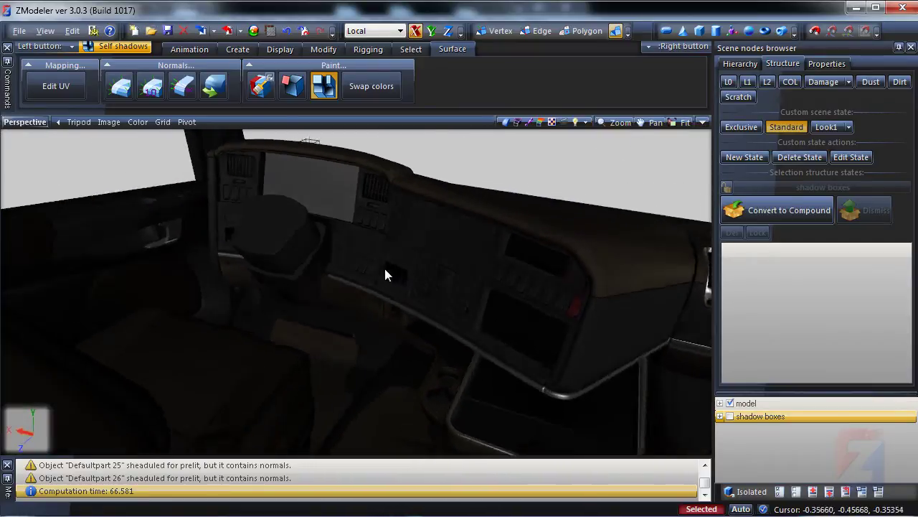